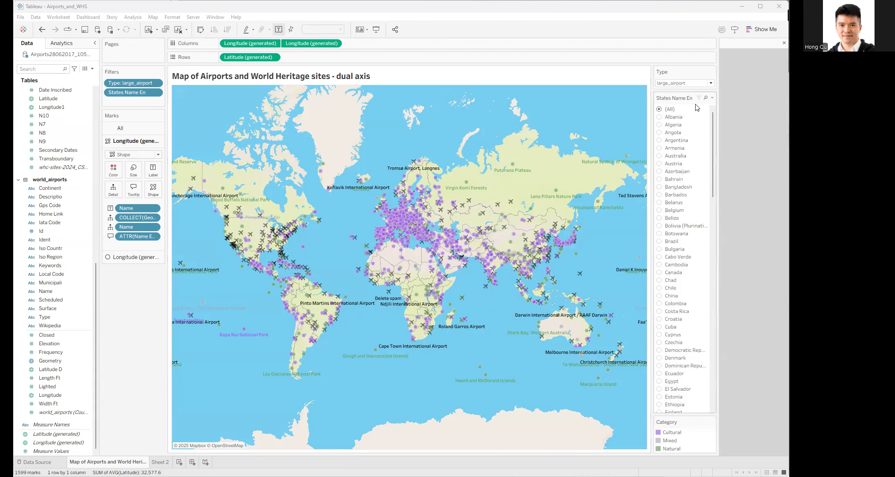
- Filter the finished map to Austria and add medium_airport and heliport to the displayed airport types
click(661, 165)
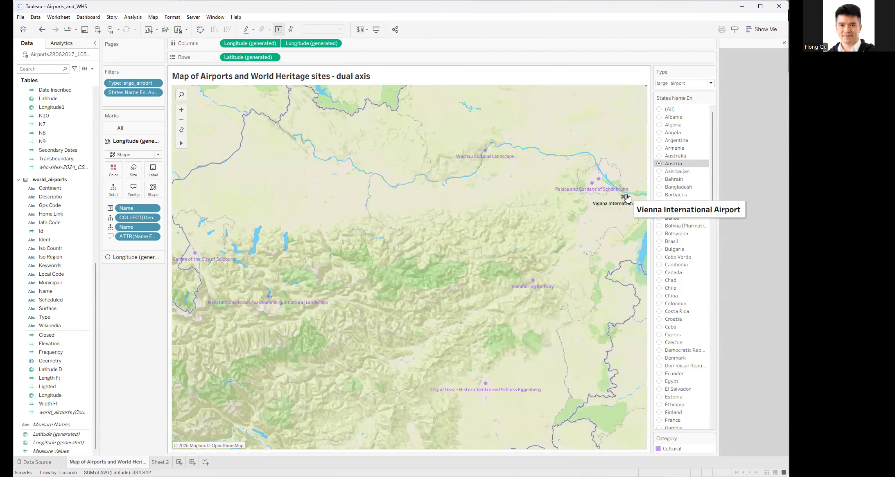
mouse_move(529, 285)
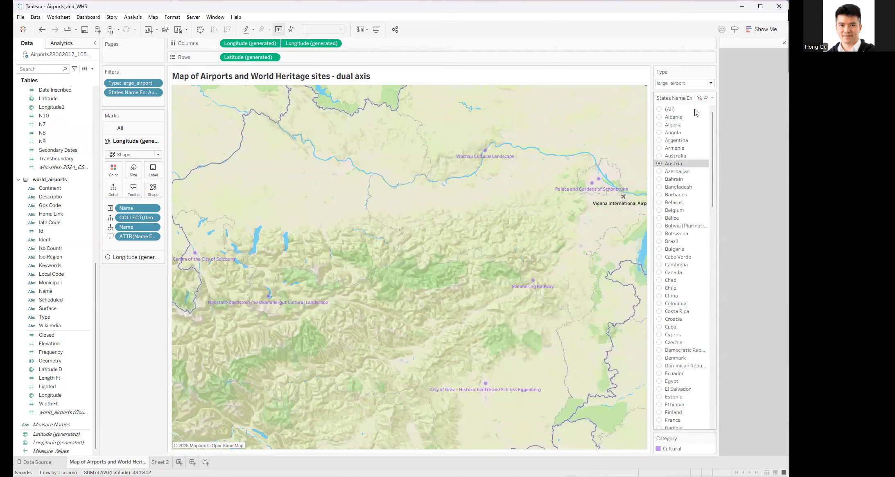
click(710, 83)
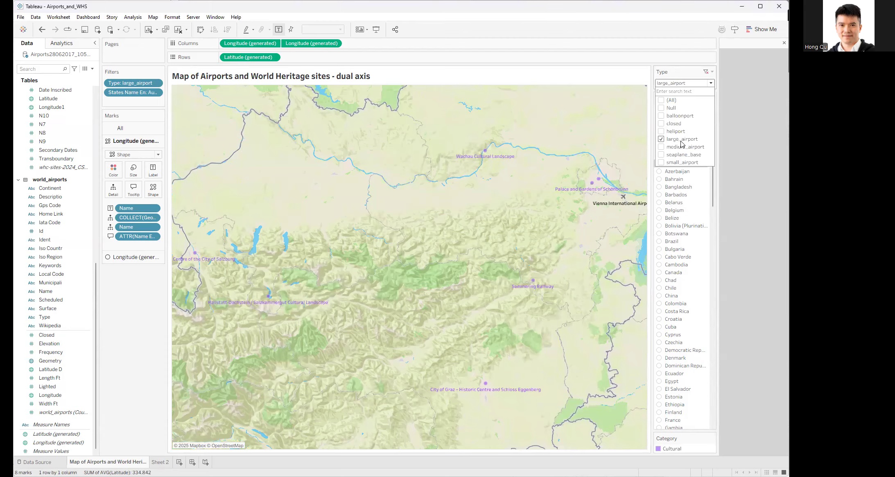
click(660, 147)
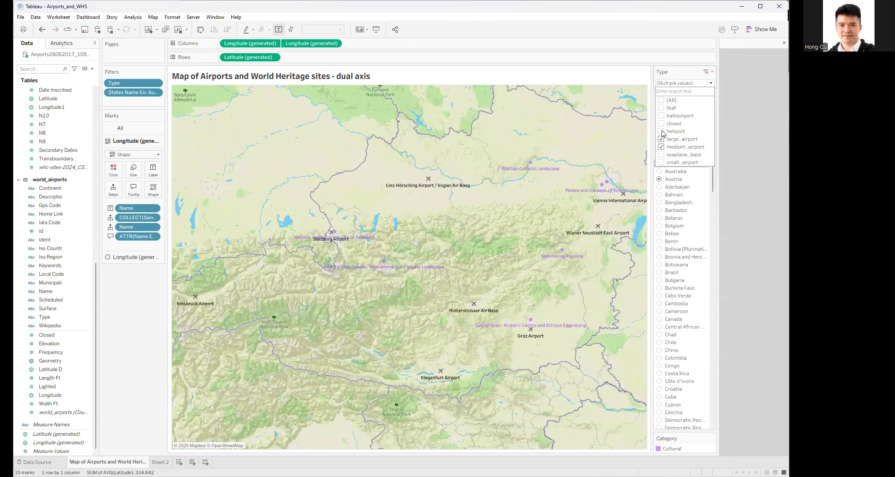
click(661, 132)
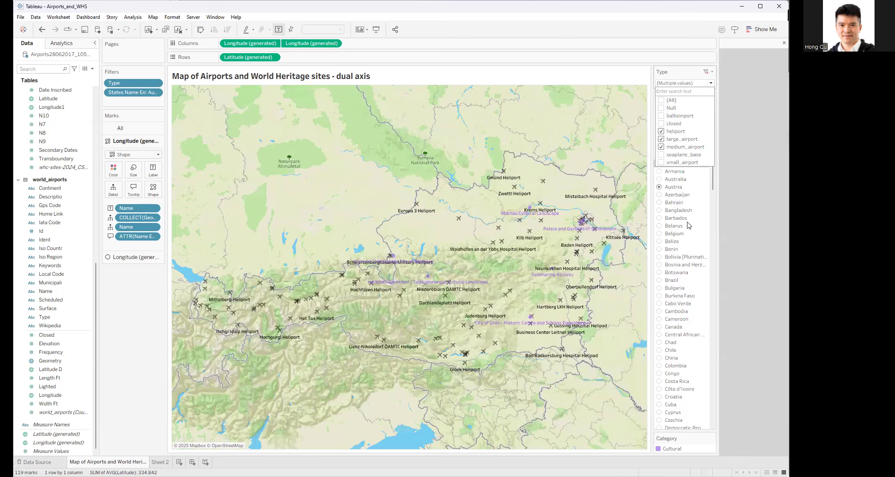
- Limit the airport types to large_airport again and show all states on the map
click(661, 148)
click(661, 131)
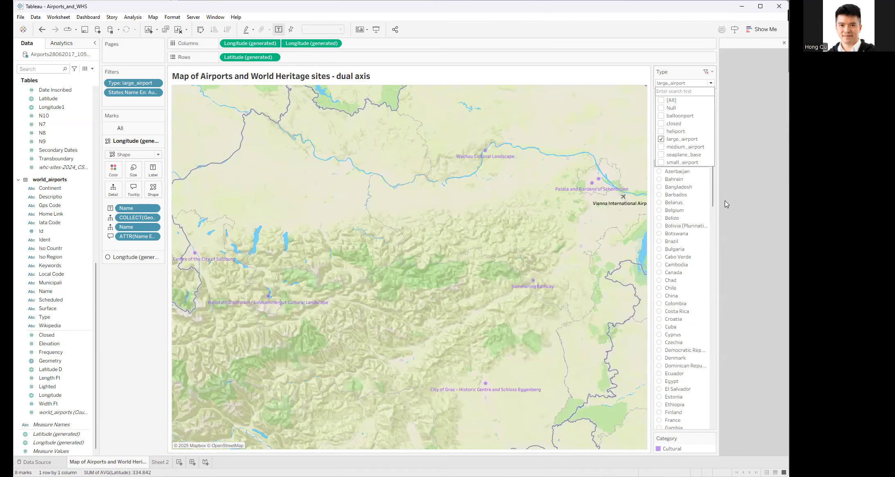
click(734, 192)
click(659, 110)
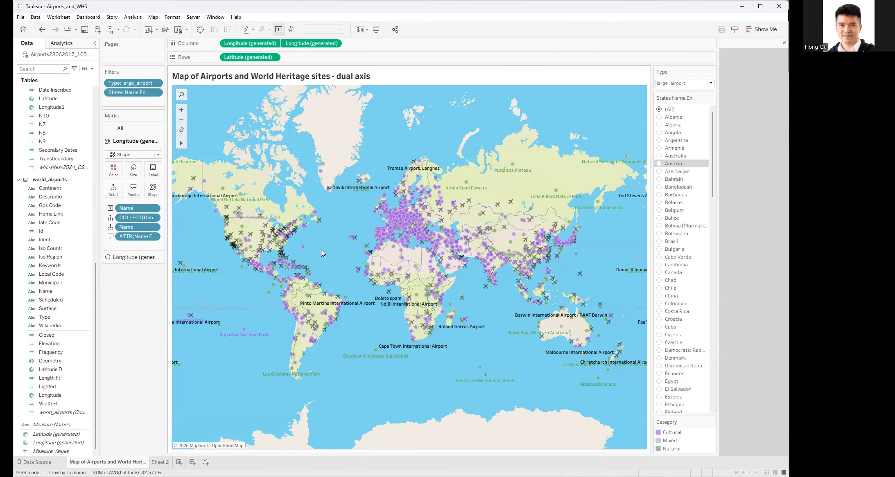
mouse_move(274, 238)
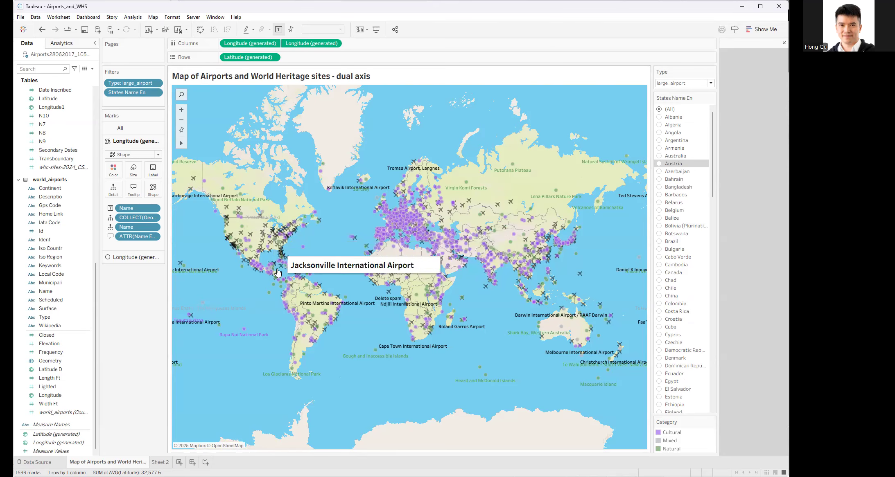
mouse_move(421, 226)
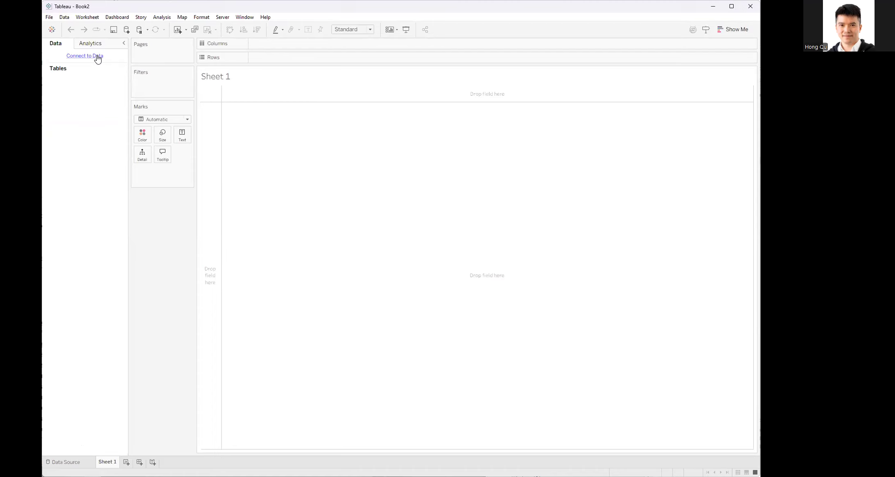
- In the new workbook Book2, connect to the spatial file Airports28062017_1051667331237426139.zip
click(84, 55)
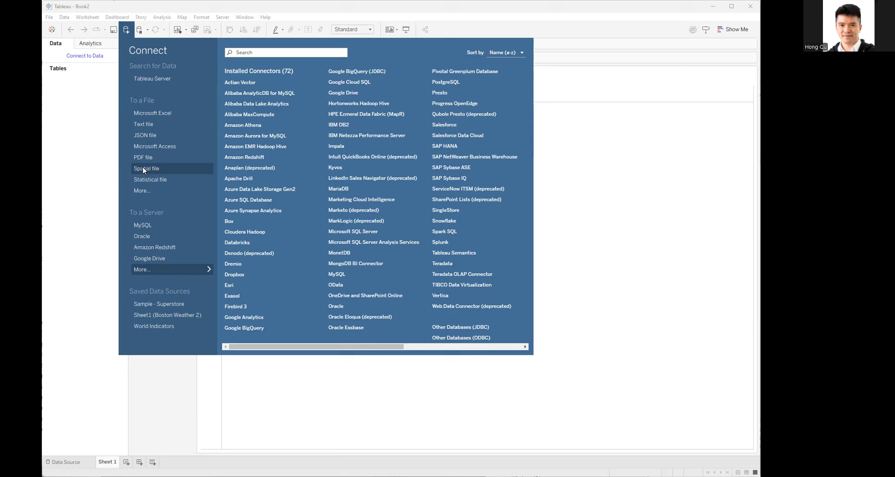
click(183, 167)
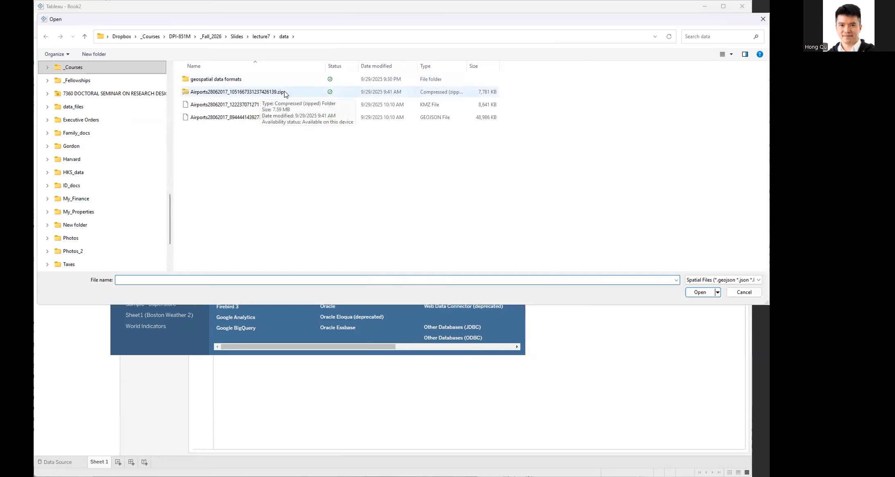
click(247, 93)
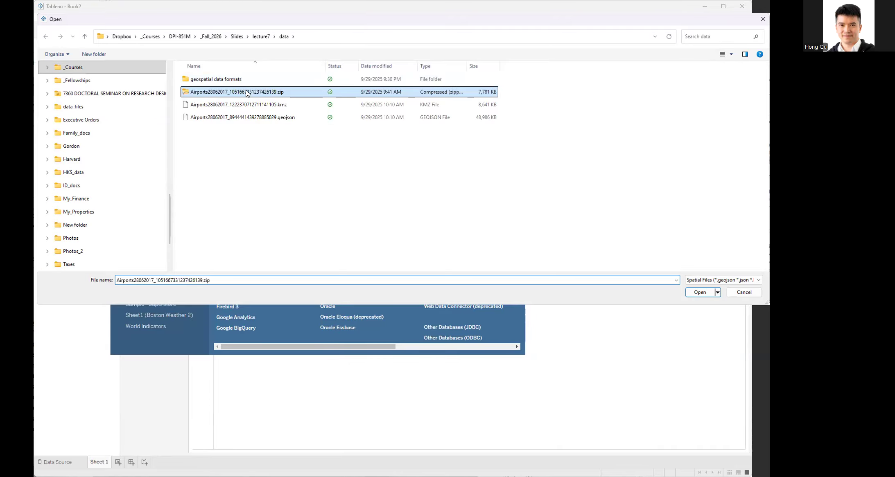
double_click(245, 92)
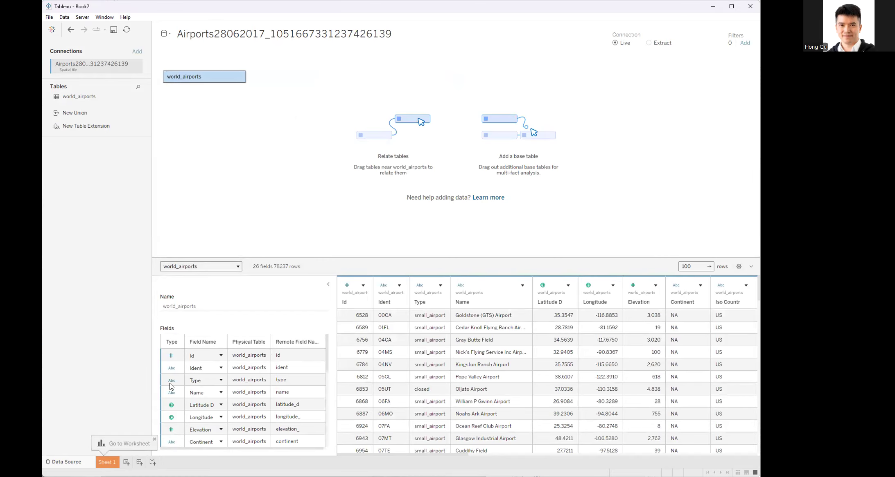
- Add a second connection to the text file whc-sites-2024_CSV.csv
click(137, 52)
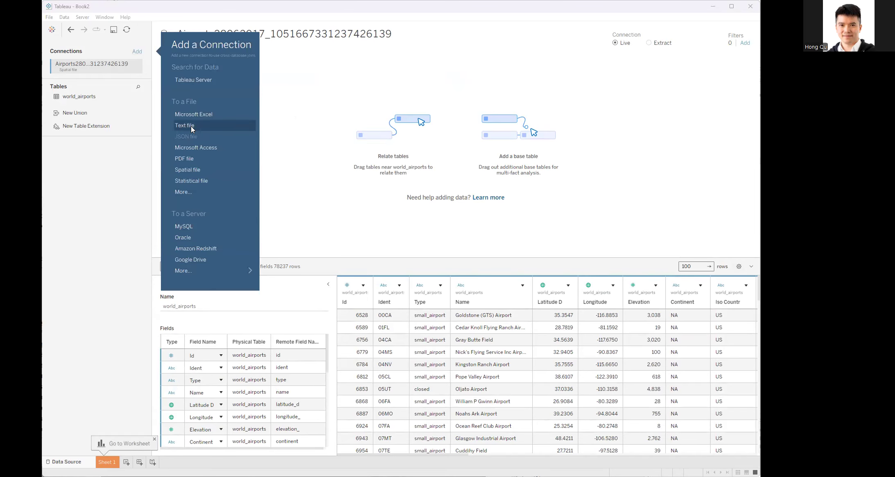
click(207, 127)
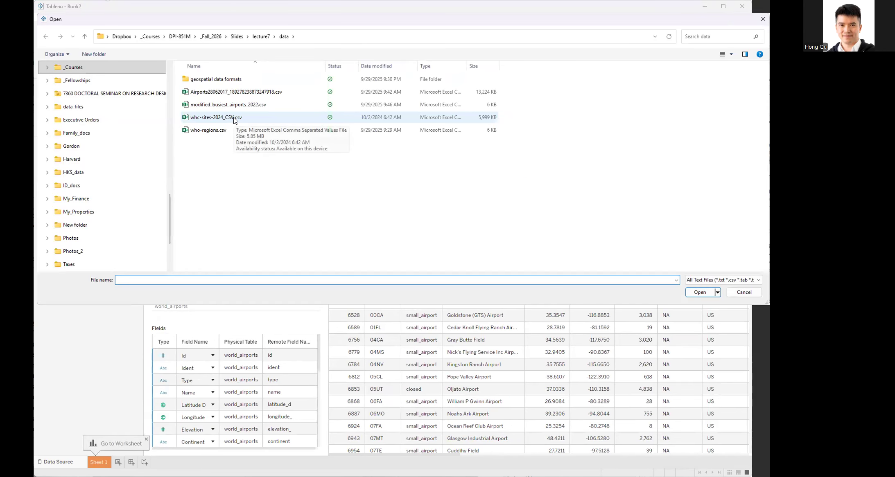
click(234, 117)
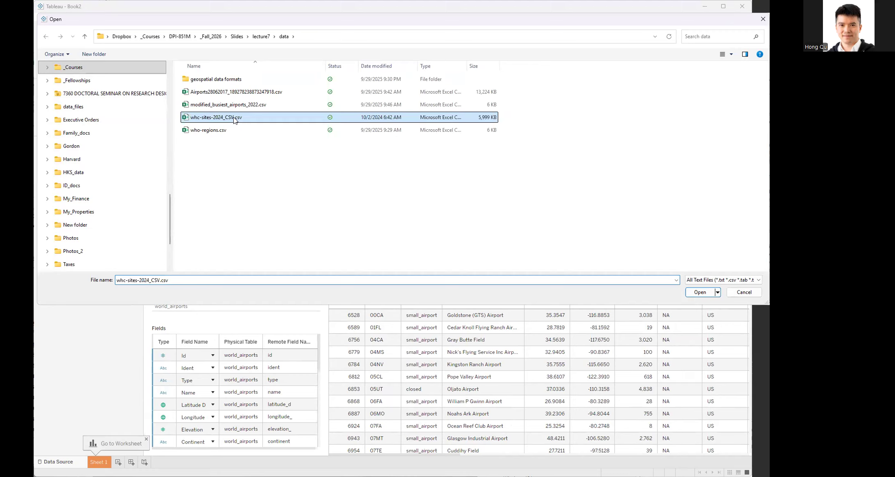
double_click(234, 117)
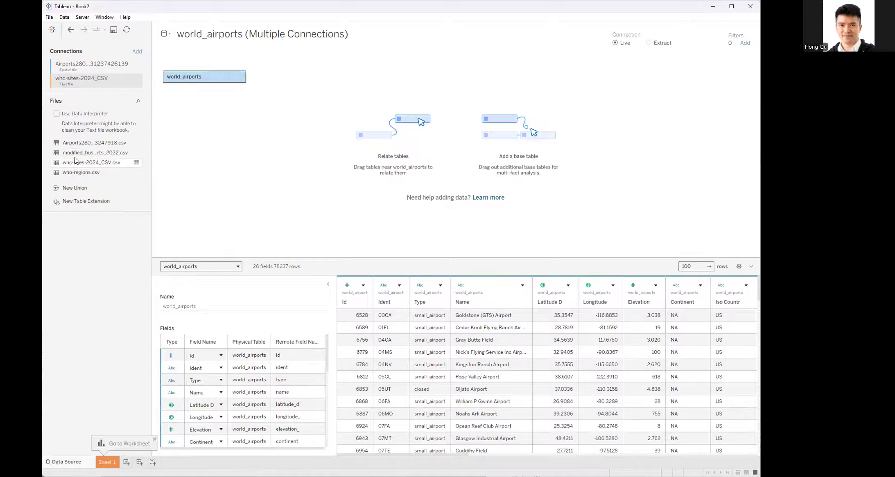
- Relate whc-sites-2024_CSV.csv to world_airports by matching Iso Countr with Iso Code
drag(67, 165, 347, 78)
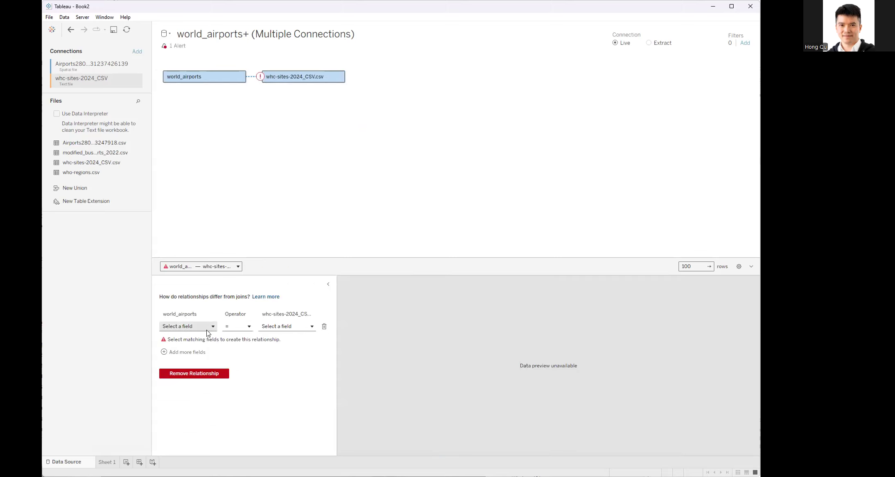
click(211, 327)
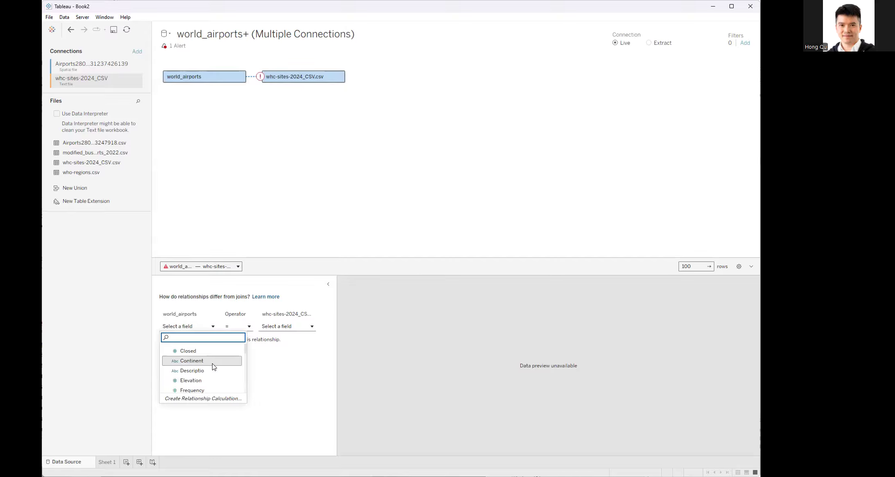
text(iso)
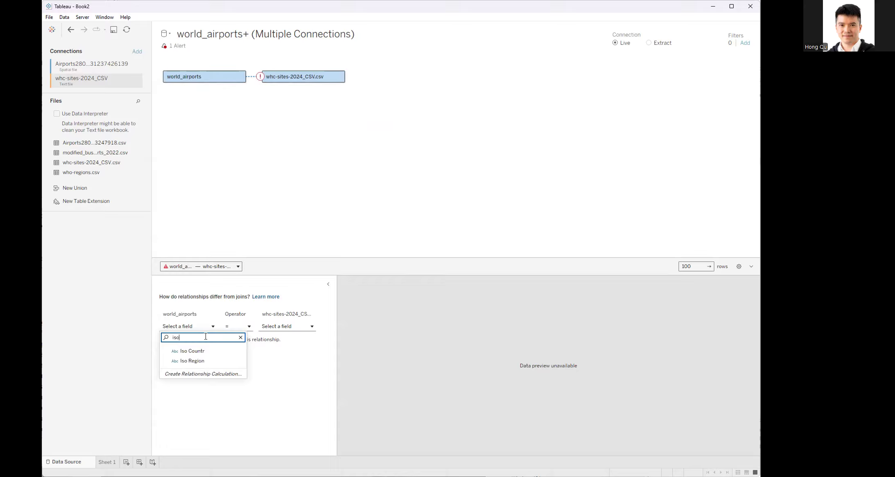
click(191, 350)
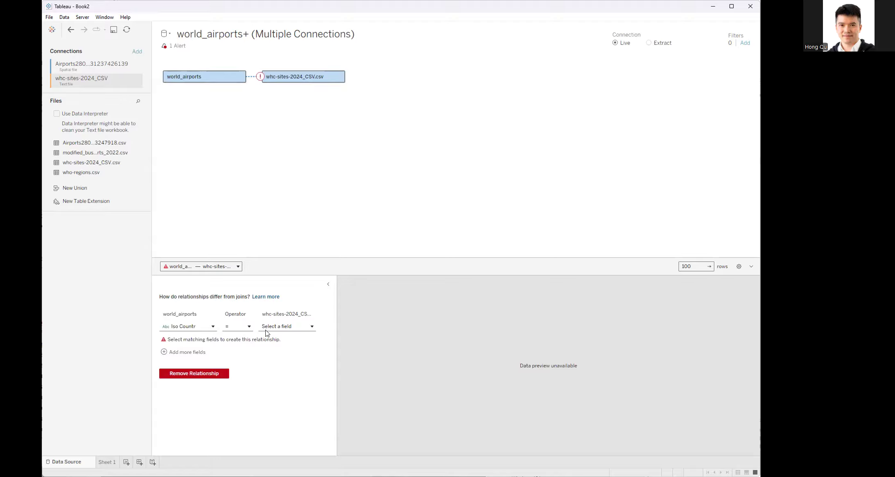
click(304, 326)
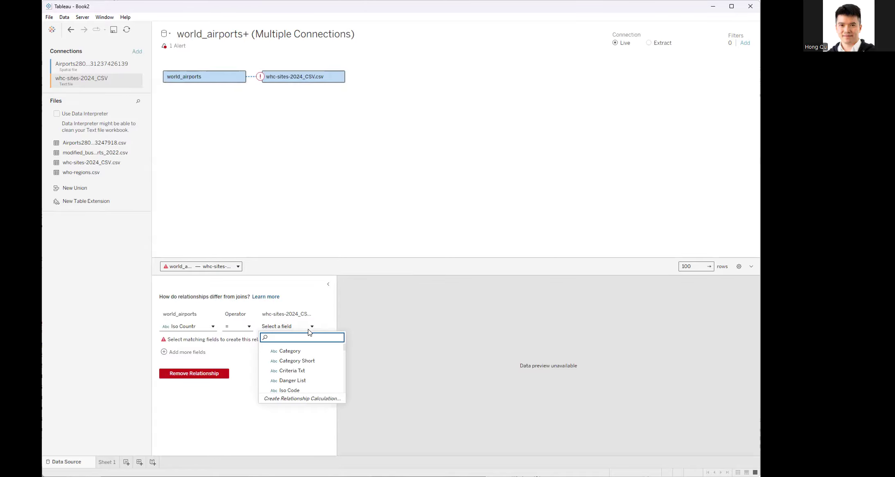
click(295, 390)
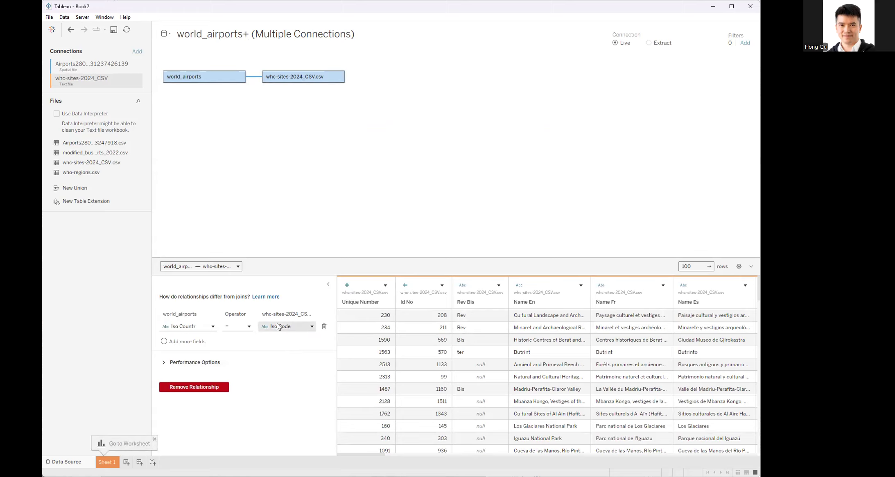
- Compare the country code columns in the data previews of whc-sites-2024_CSV.csv and world_airports
click(315, 79)
drag(369, 453, 714, 439)
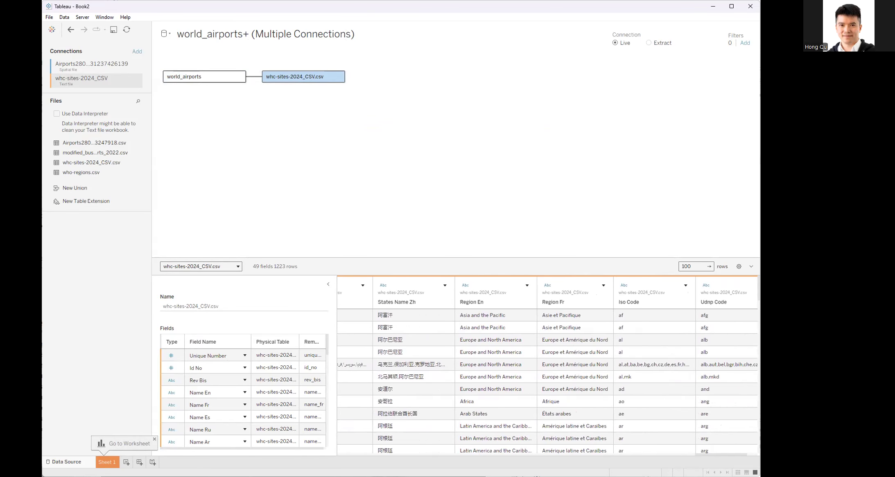
click(204, 79)
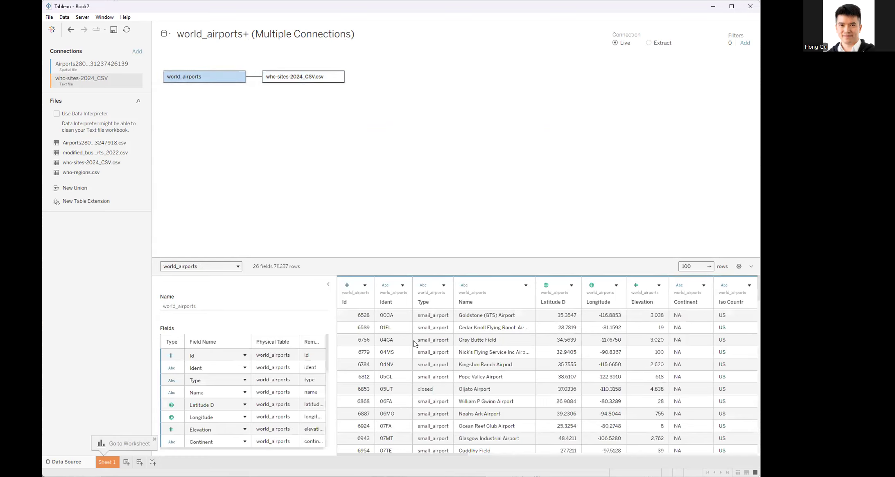
drag(445, 453, 582, 453)
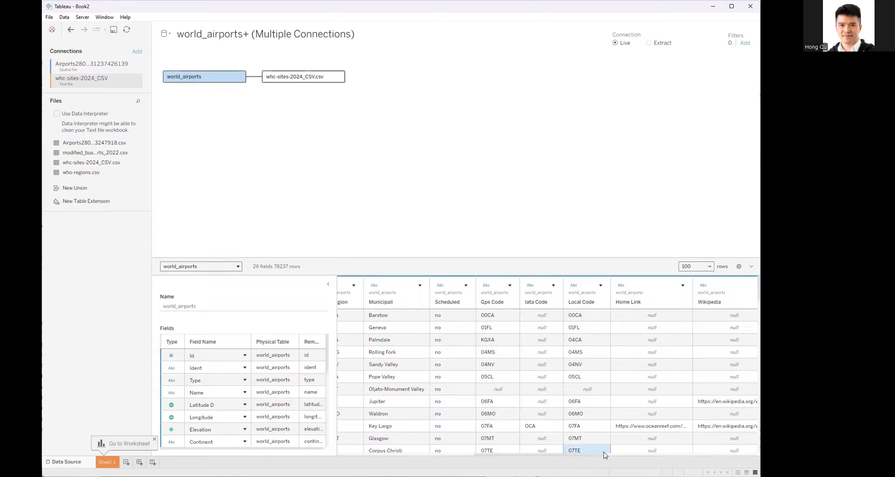
click(578, 451)
drag(637, 455, 525, 454)
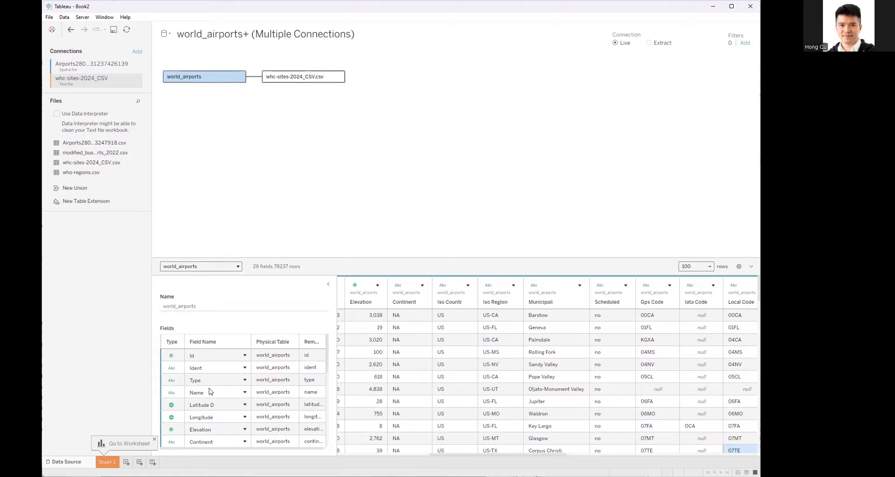
- Change the Iso Code side of the table relationship to the calculation UPPER([Iso Code])
click(254, 76)
click(309, 326)
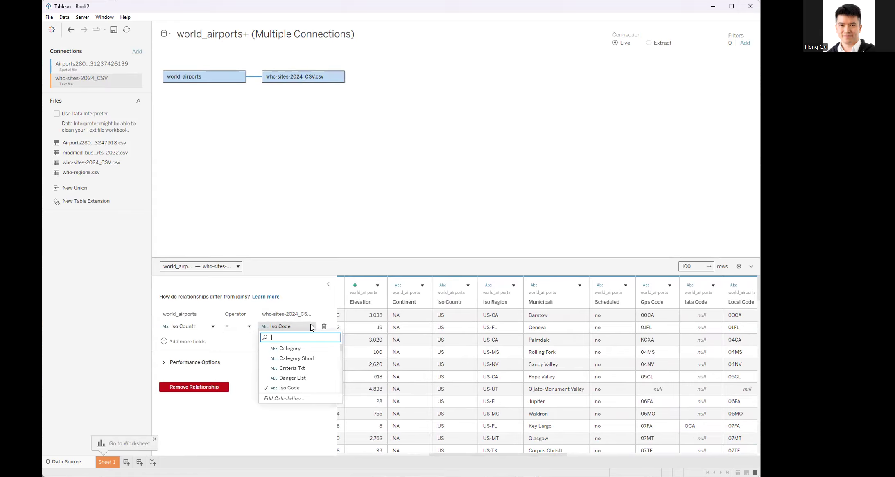
click(277, 398)
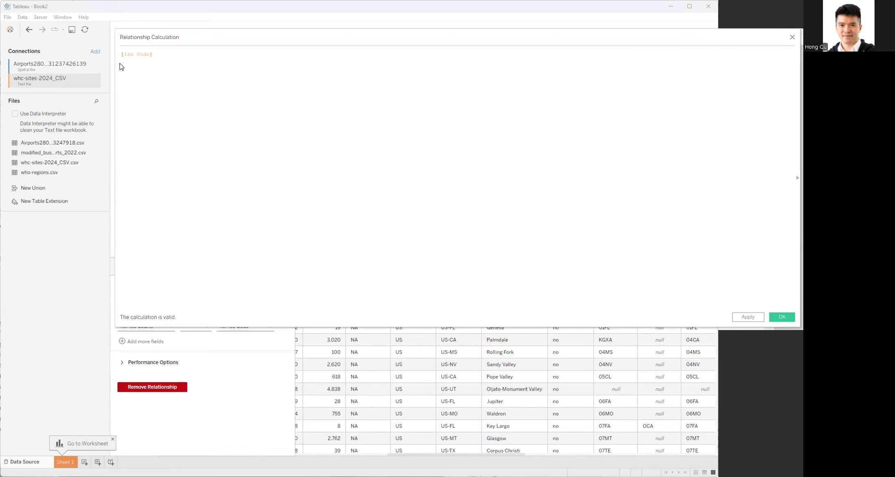
text(UPPER()
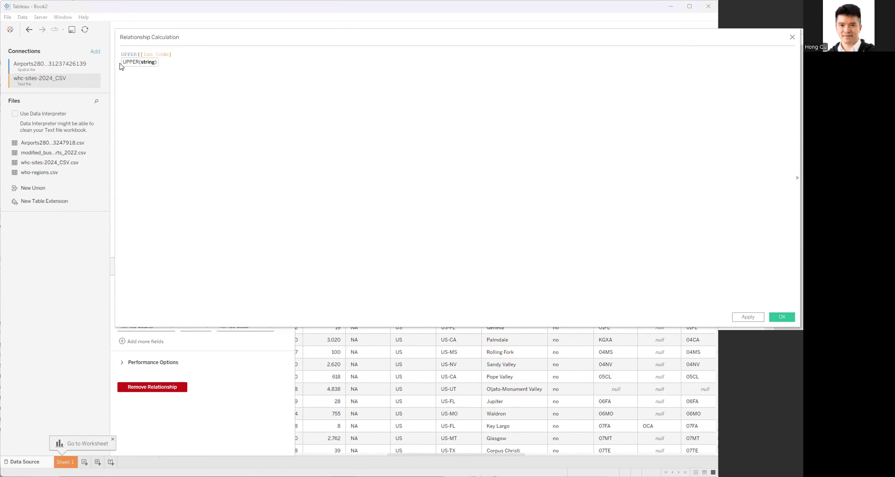
text())
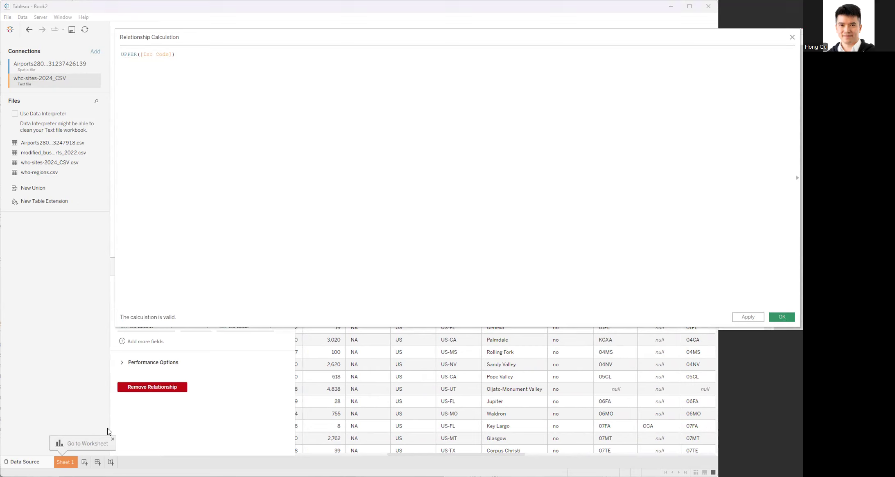
- Plot the world_airports Geometry field as a map on Sheet 1 and switch it to a symbol map
click(108, 462)
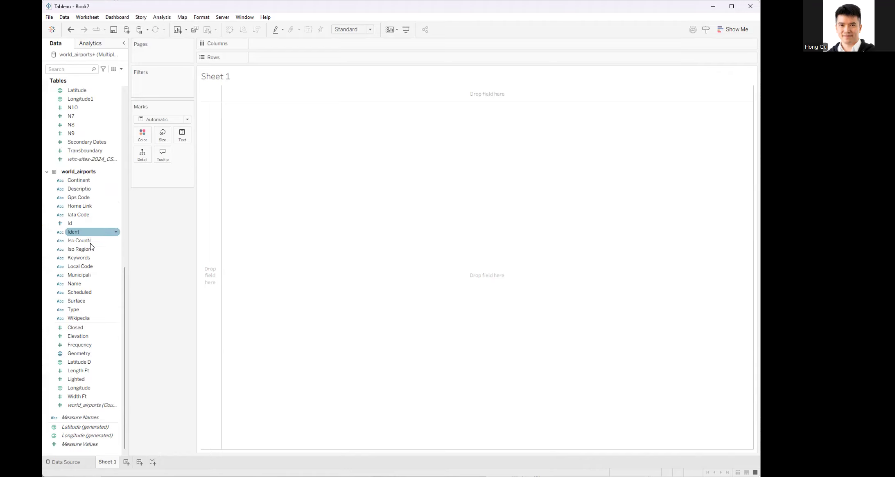
mouse_move(70, 353)
mouse_down()
mouse_move(414, 265)
mouse_move(486, 256)
mouse_move(90, 364)
mouse_move(72, 355)
mouse_up()
double_click(72, 355)
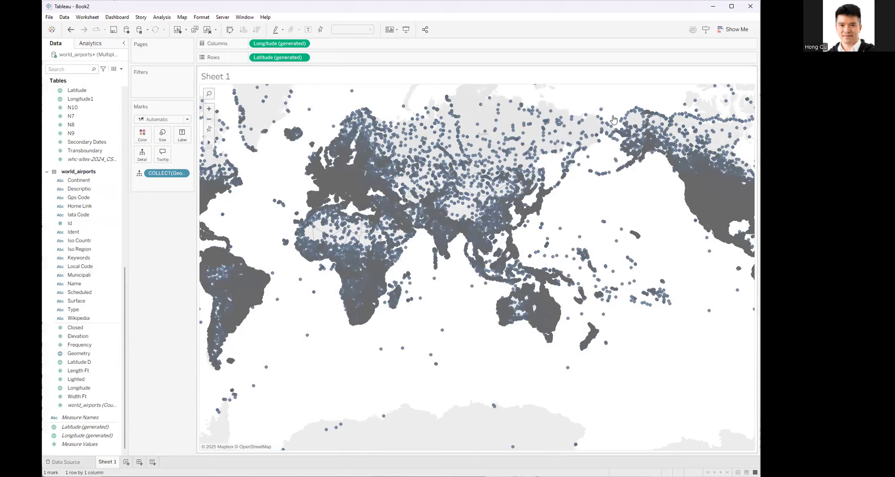
click(732, 28)
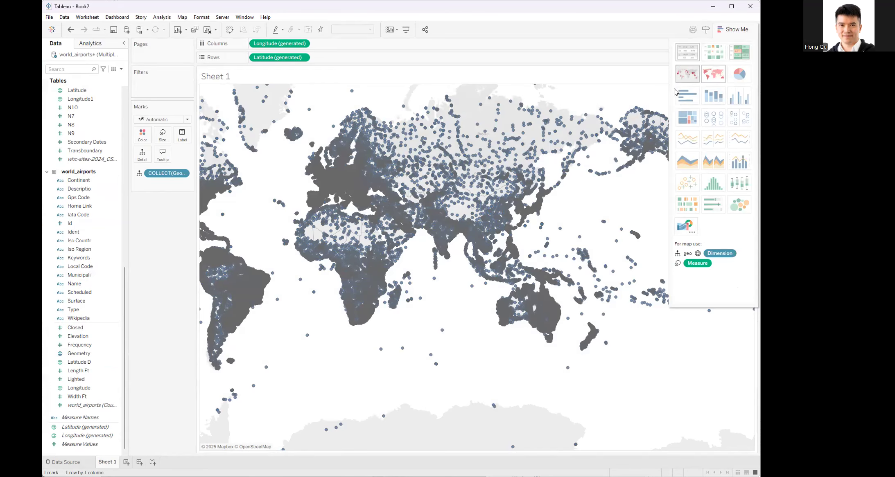
click(690, 78)
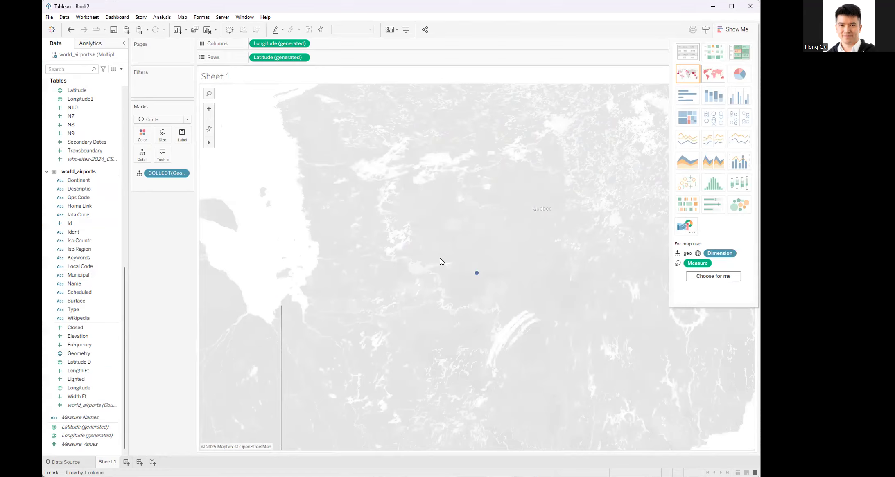
- Add the world_airports Id field to Detail and shrink the circle marks on the map
click(98, 152)
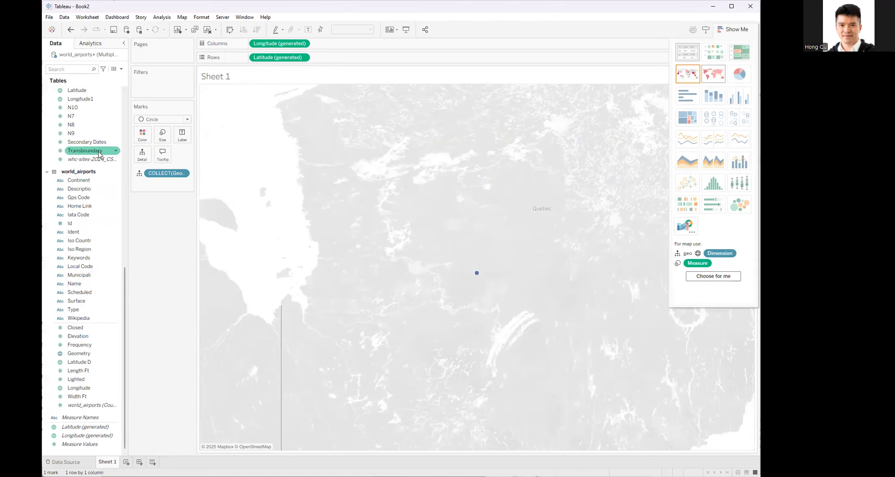
click(69, 224)
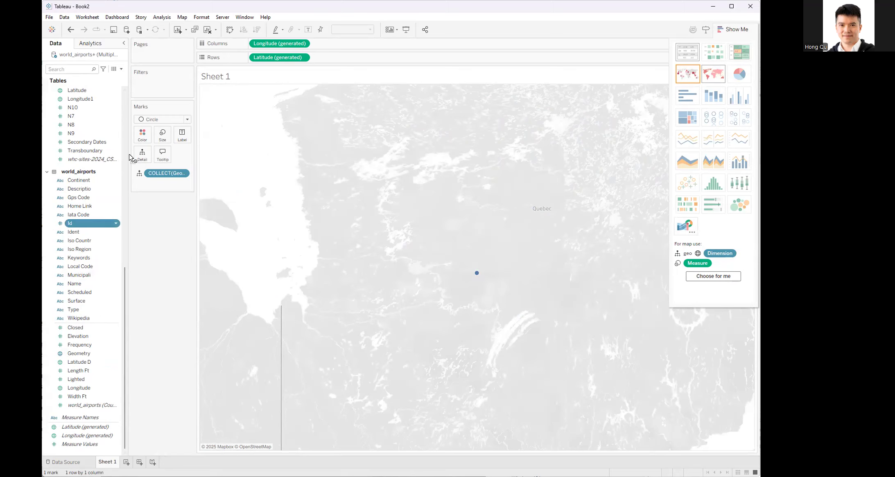
drag(138, 154, 141, 156)
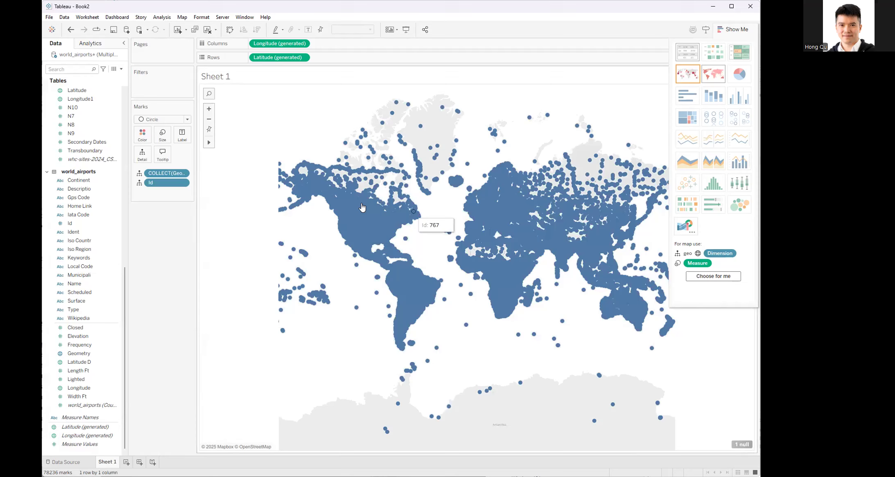
click(162, 134)
drag(176, 155, 168, 157)
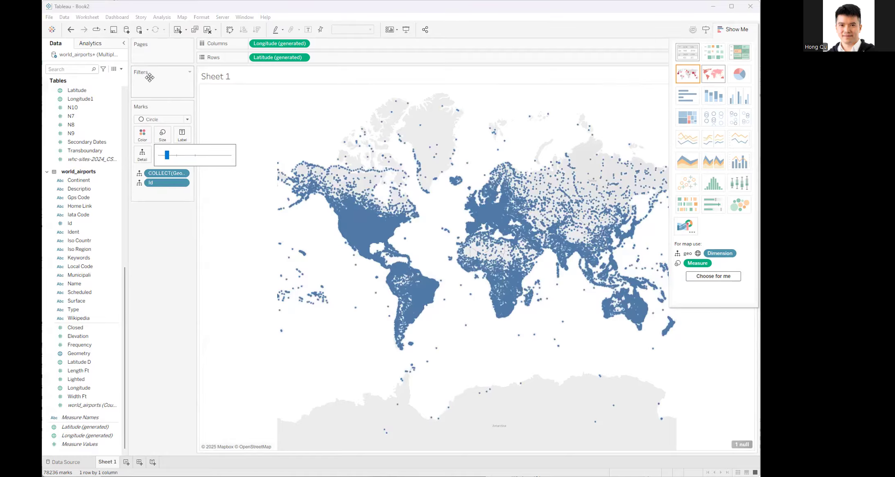
- Filter the map by the world_airports Type field, keeping only large_airport
click(73, 309)
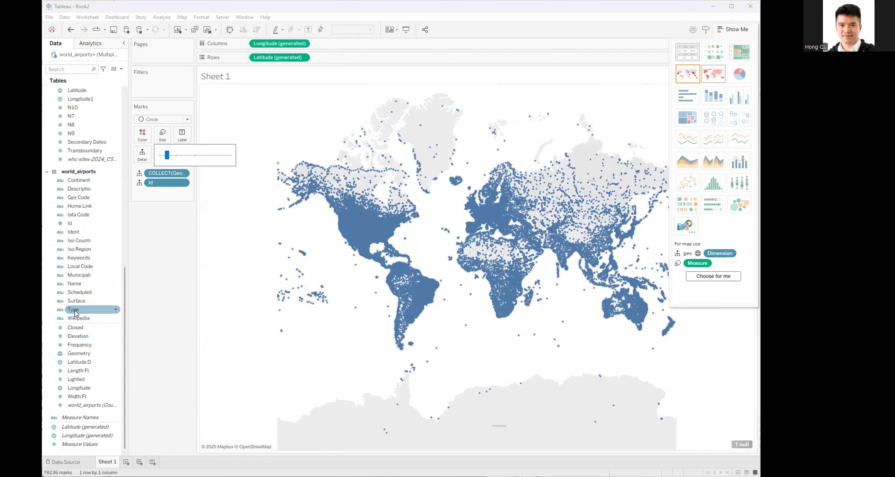
drag(152, 121, 166, 87)
click(319, 201)
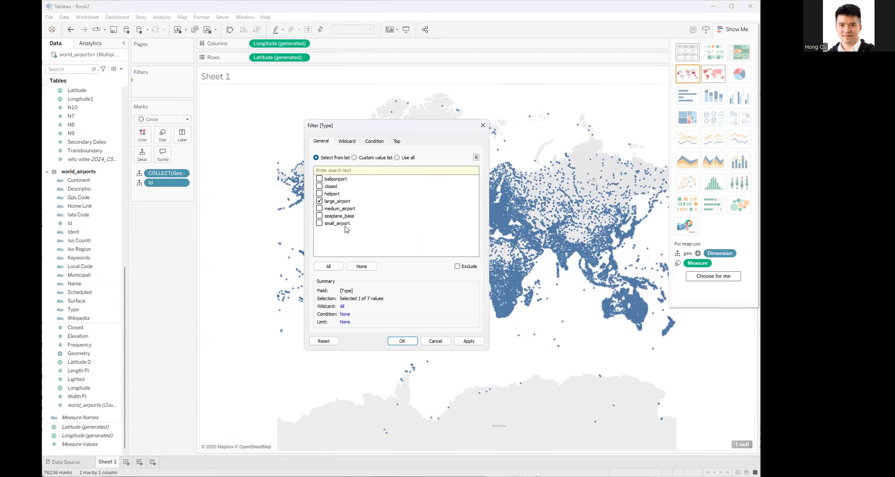
click(478, 341)
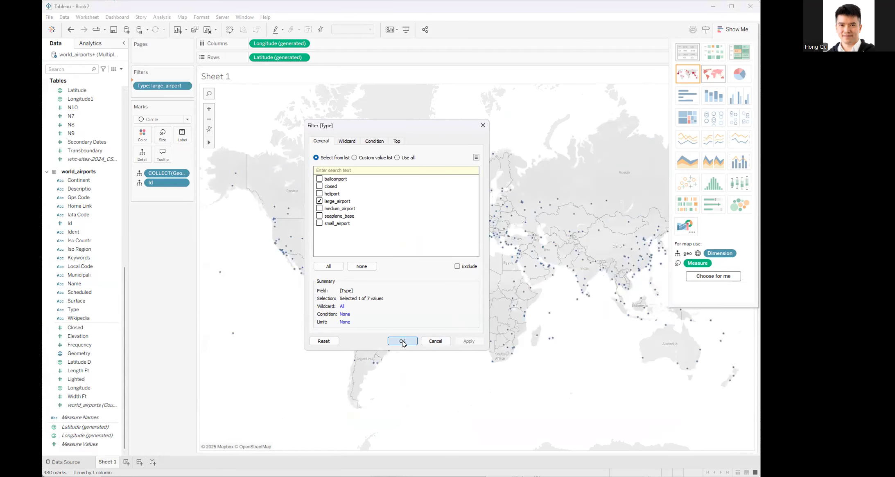
key(Return)
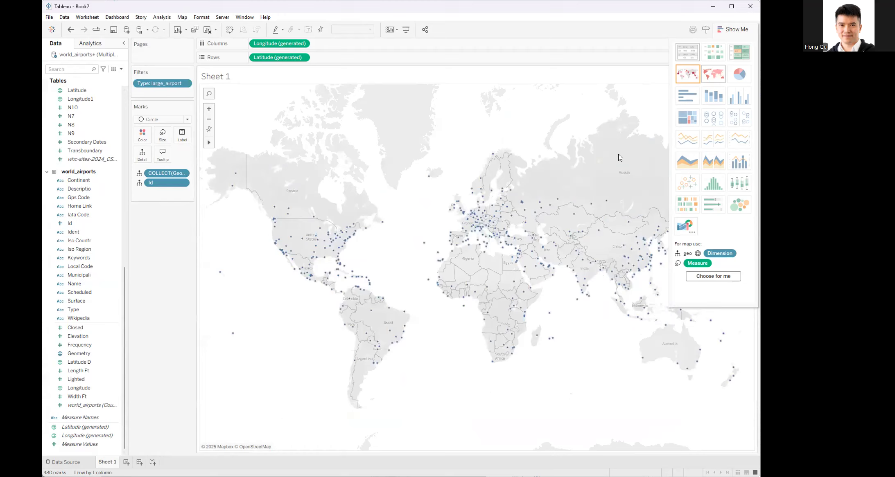
- Rename Sheet 1 as map airports
double_click(106, 461)
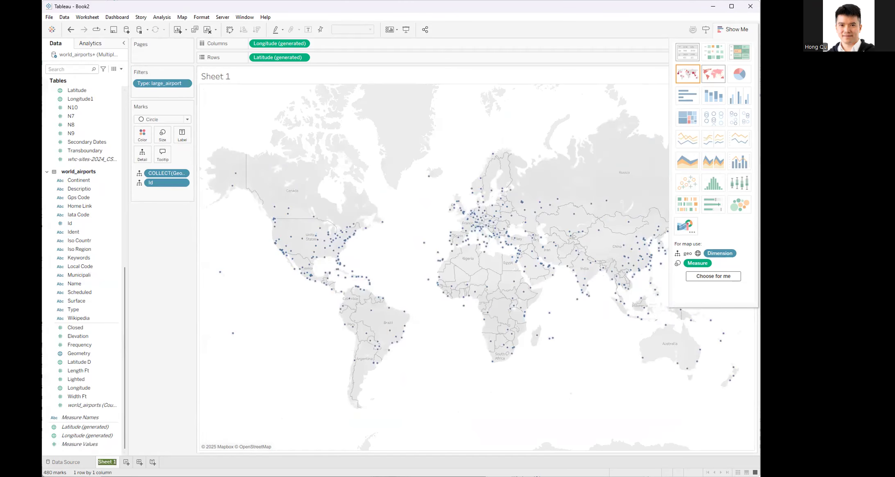
text(map airports)
key(Return)
- Map the World Heritage sites on a new worksheet with Longitude1 in Columns, Latitude in Rows and Id No on Detail
click(142, 462)
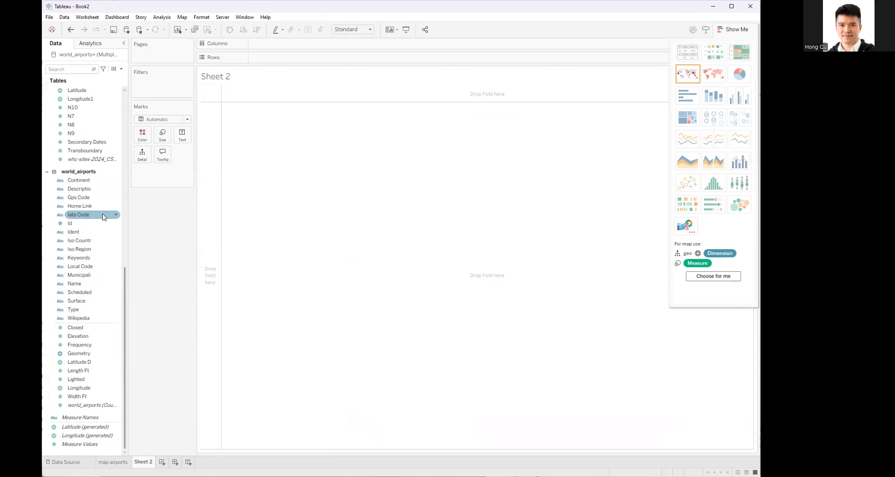
scroll(104, 217, up, 12)
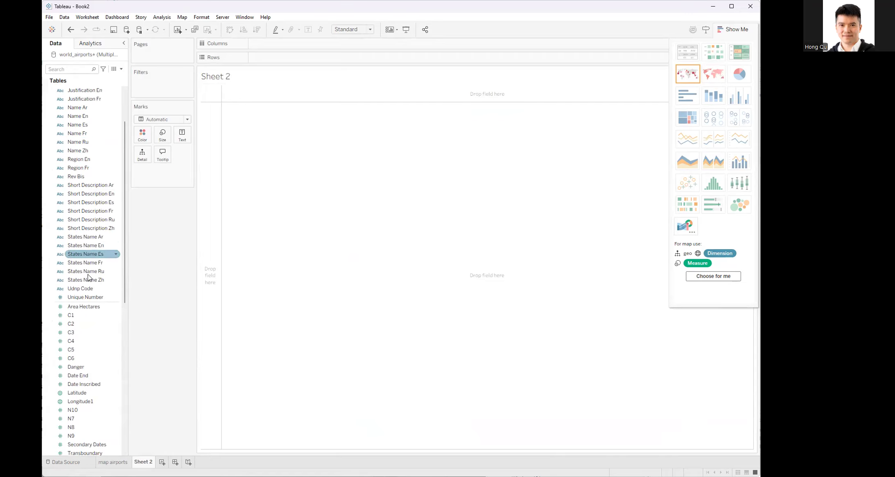
mouse_move(83, 401)
mouse_down()
mouse_move(285, 42)
mouse_move(227, 98)
mouse_up()
click(84, 394)
drag(85, 395, 288, 59)
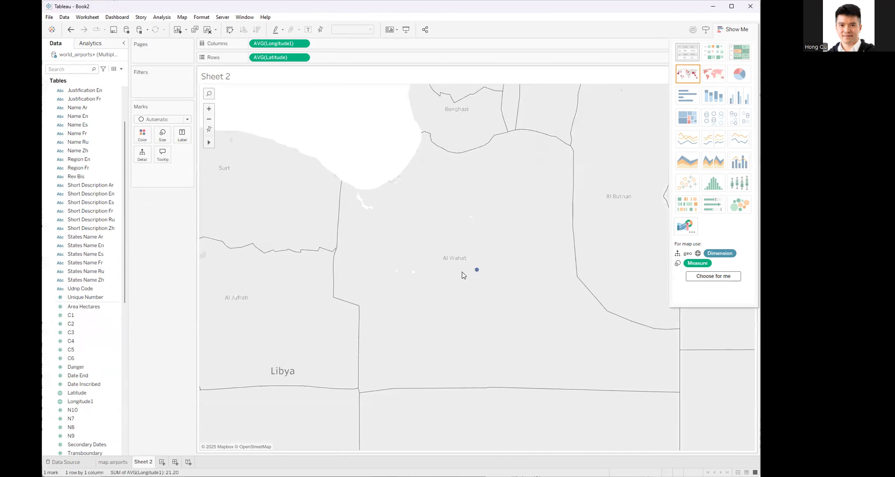
scroll(88, 148, up, 3)
drag(84, 134, 160, 171)
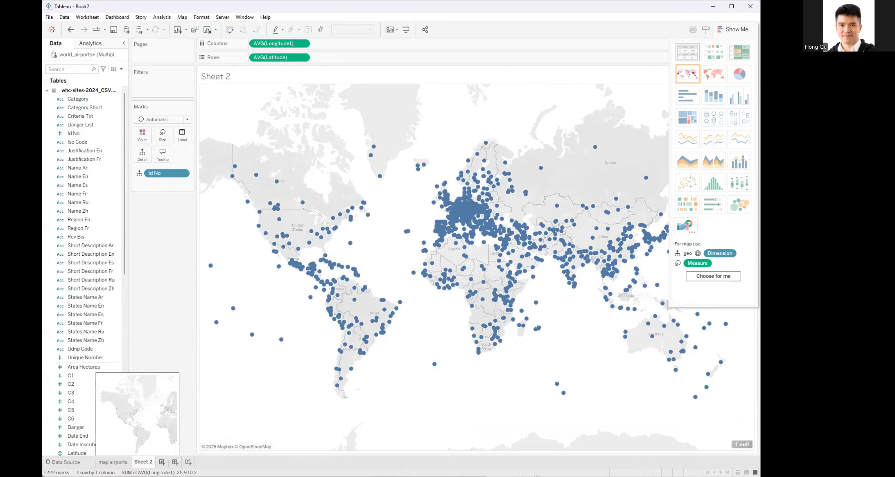
- Compare the map airports sheet with Sheet 2, and duplicate Longitude (generated) in the Columns of map airports
click(112, 462)
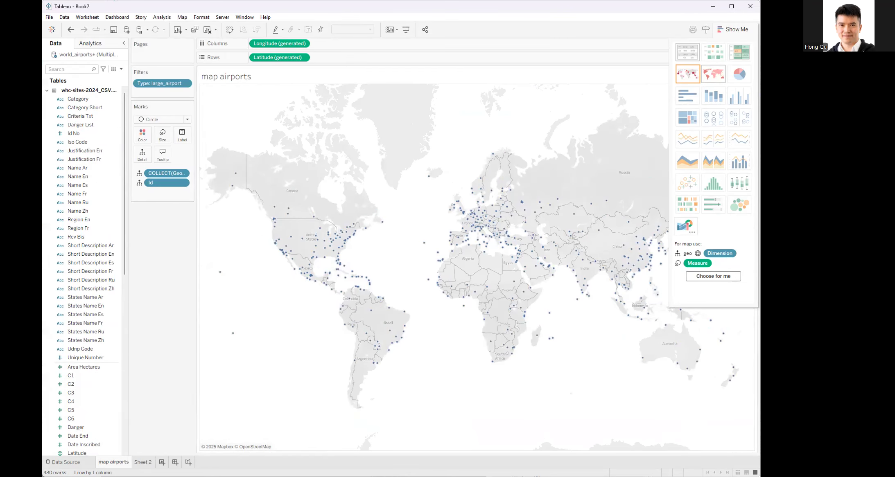
click(143, 462)
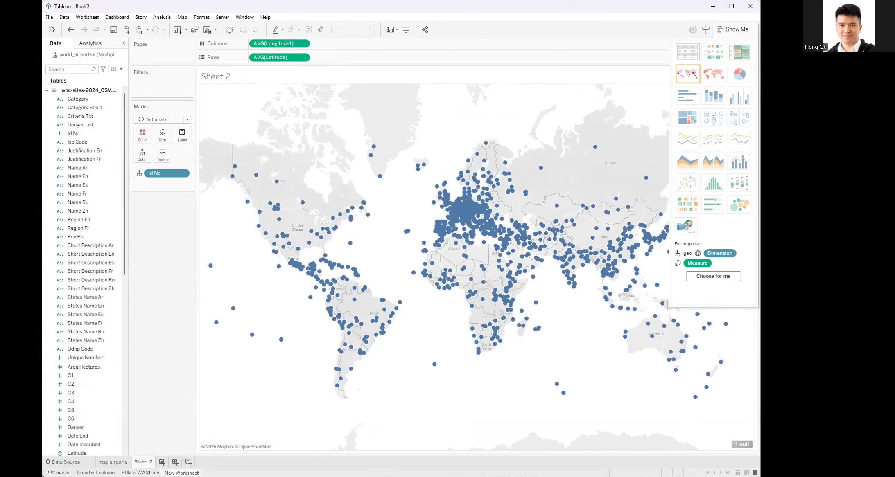
click(112, 462)
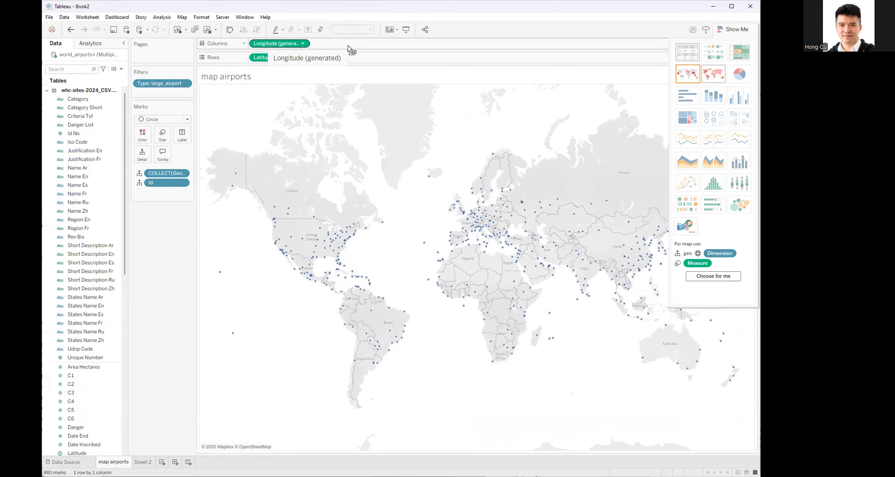
drag(278, 44, 354, 44)
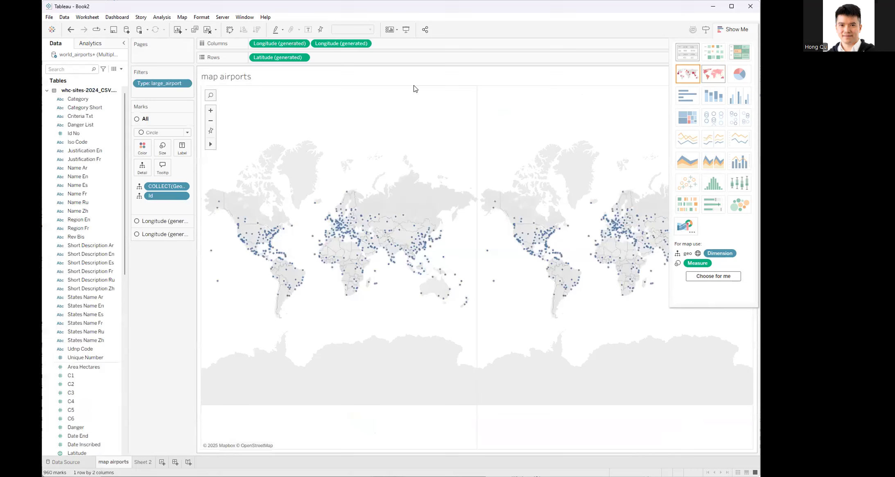
- Replace the COLLECT(Geometry) and Id fields in the second Longitude marks with States Name En on Detail
click(162, 221)
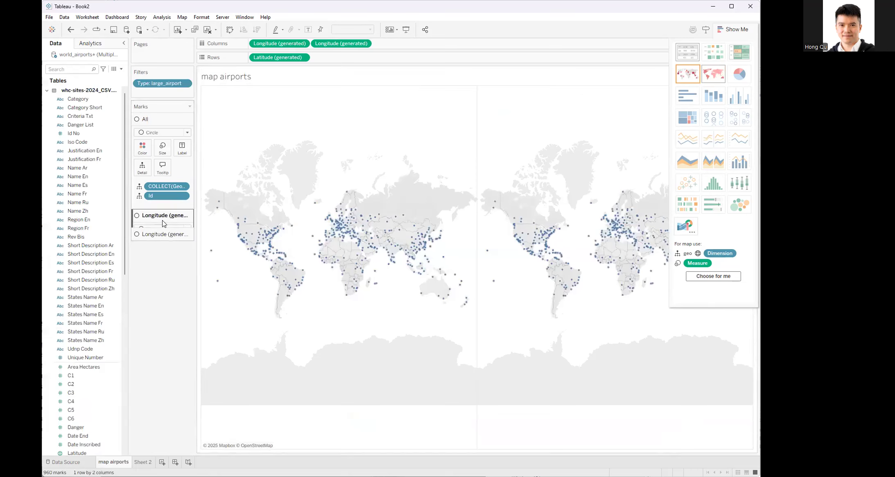
click(163, 230)
click(163, 131)
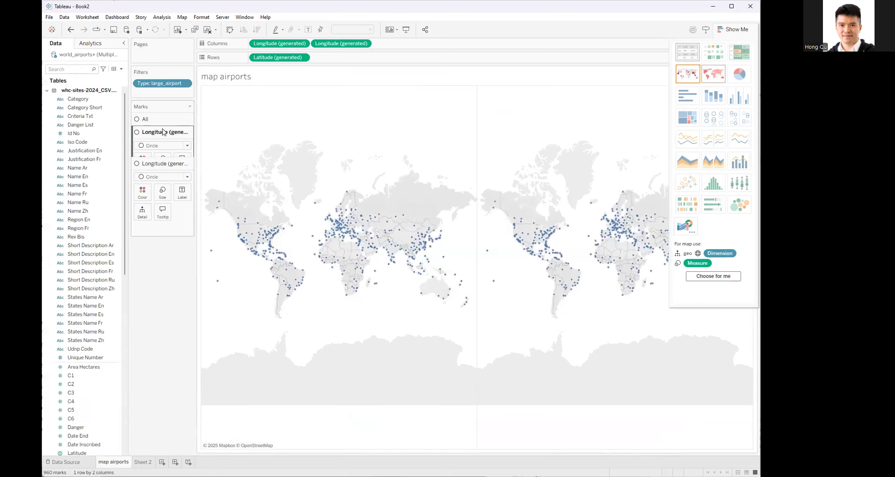
click(159, 230)
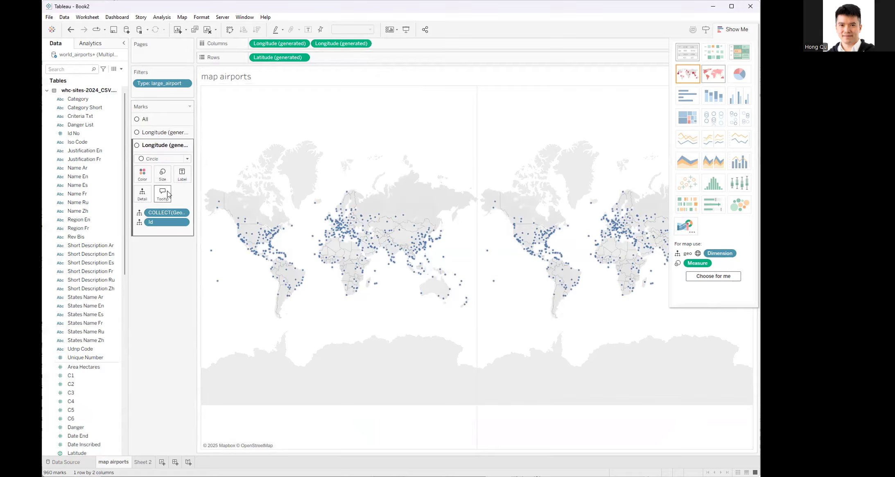
click(159, 212)
key(Delete)
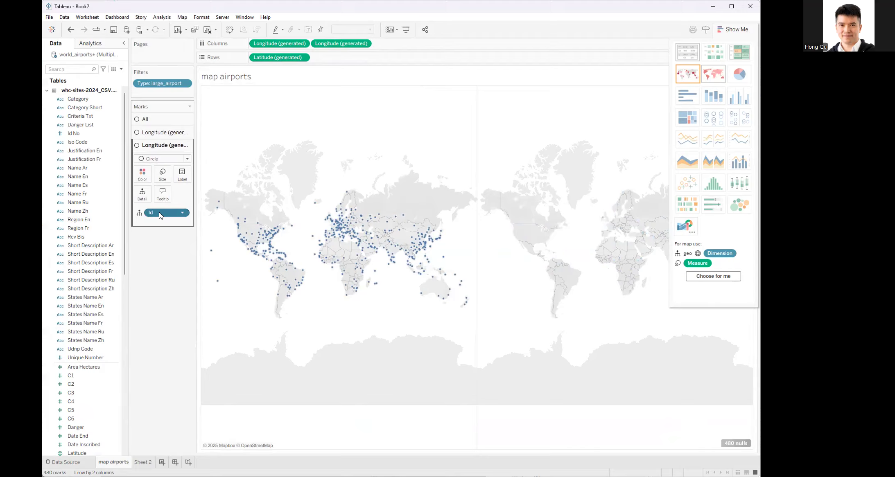
key(Delete)
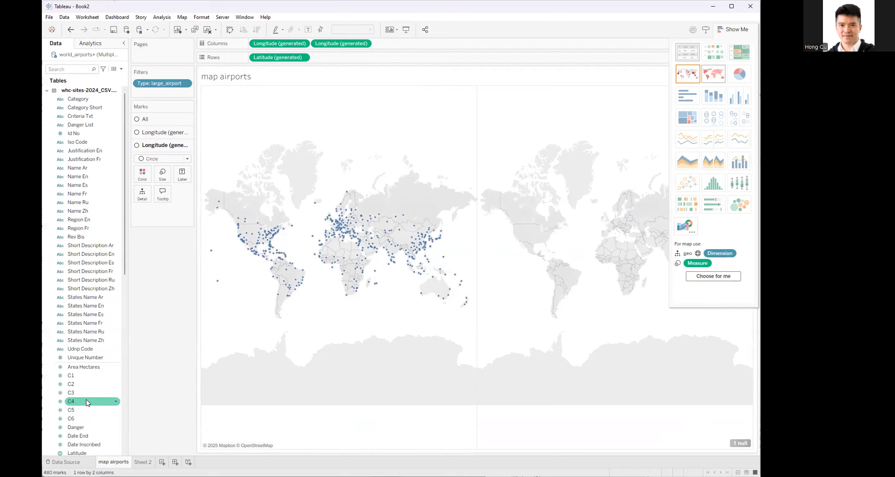
scroll(93, 412, down, 6)
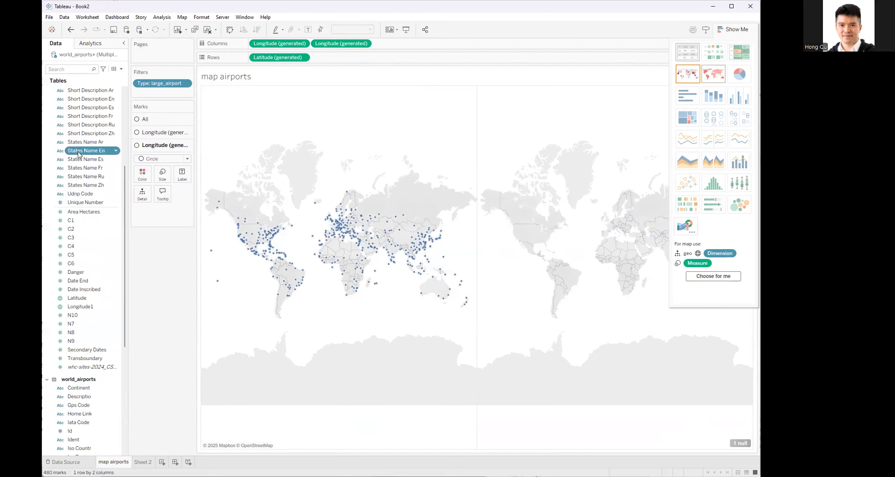
drag(79, 153, 139, 197)
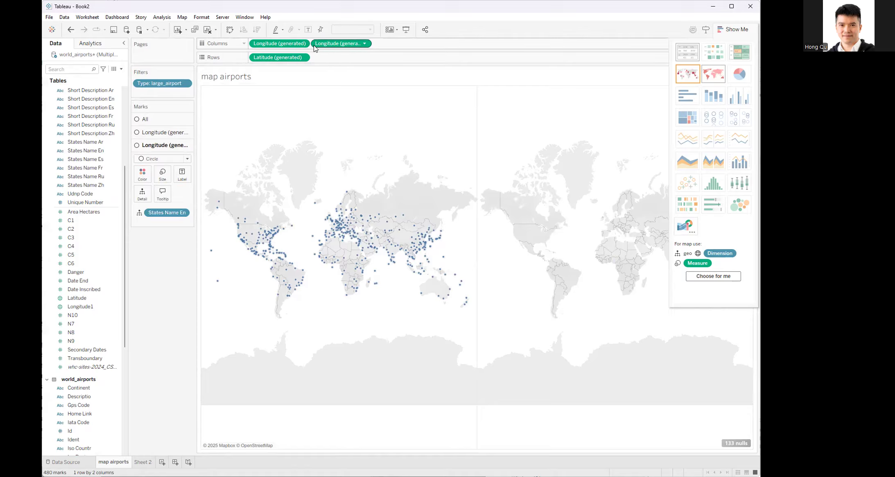
- Combine the two Longitude (generated) maps with Dual Axis and hide the chart suggestions
click(364, 43)
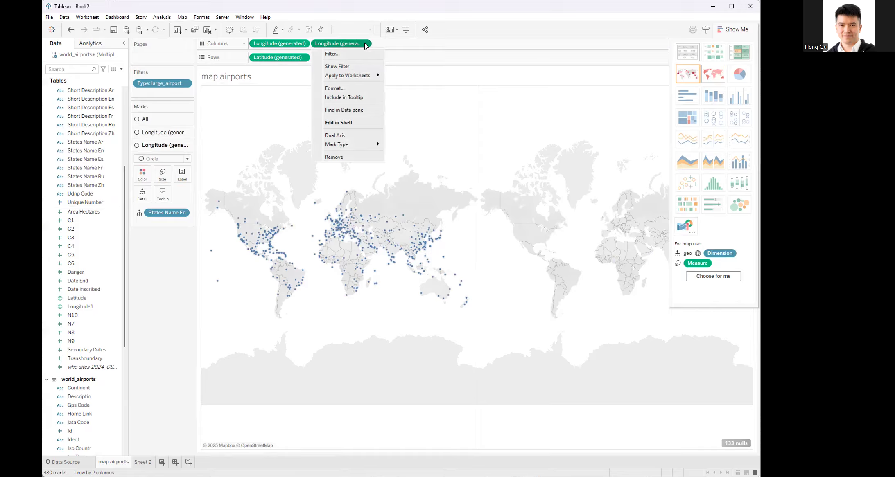
click(346, 135)
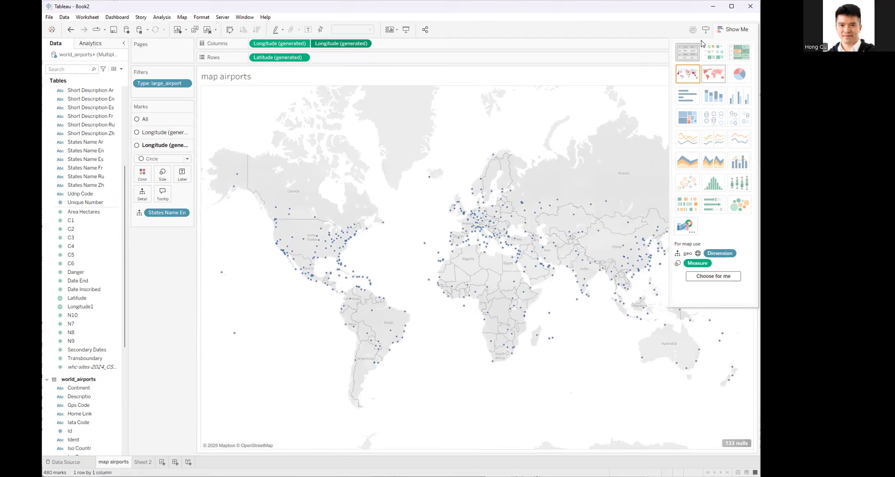
click(728, 31)
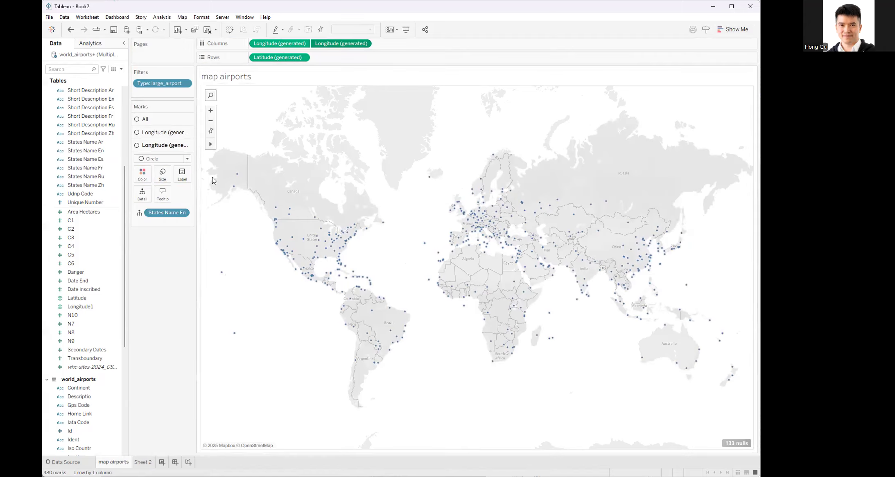
- Try the Map mark type for the second Longitude marks
click(182, 158)
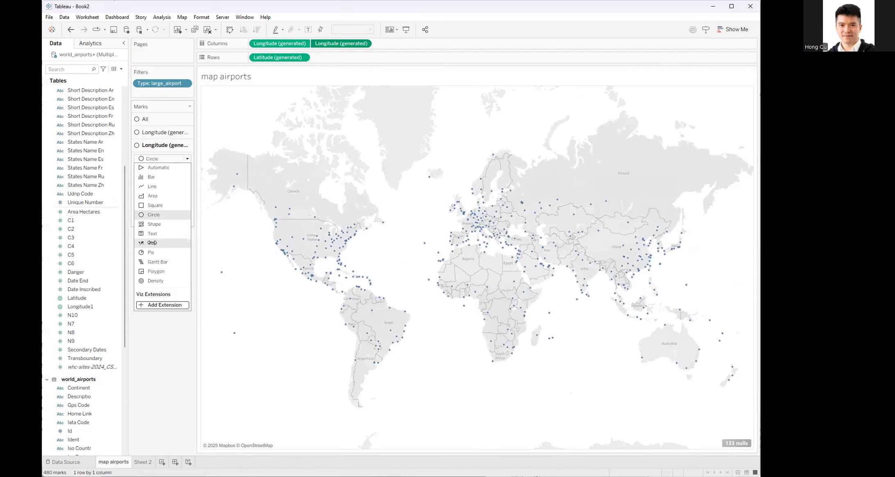
click(152, 243)
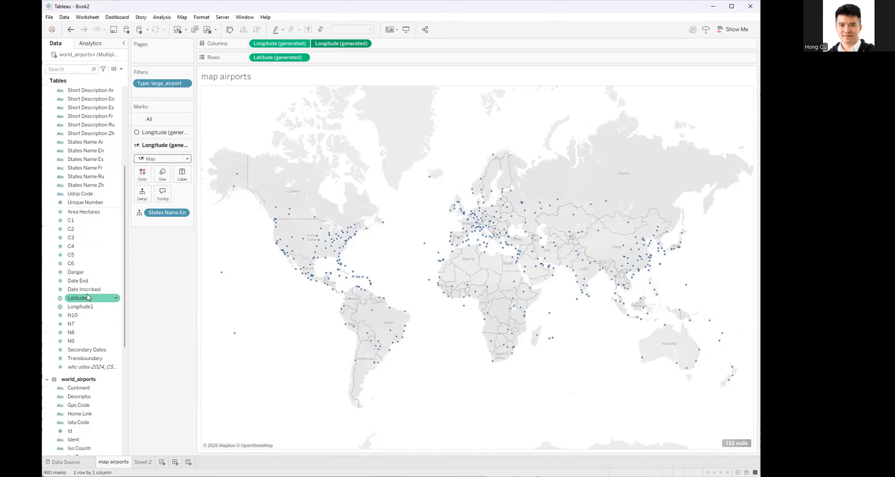
- Add Id No from the World Heritage table and Geometry from world_airports to the second Longitude marks' Detail
scroll(87, 292, up, 6)
click(78, 133)
drag(126, 166, 168, 201)
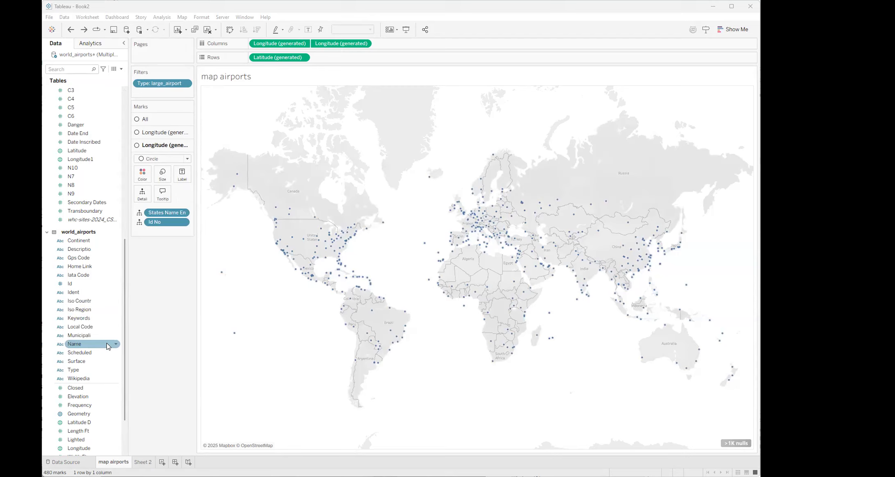
scroll(93, 291, down, 3)
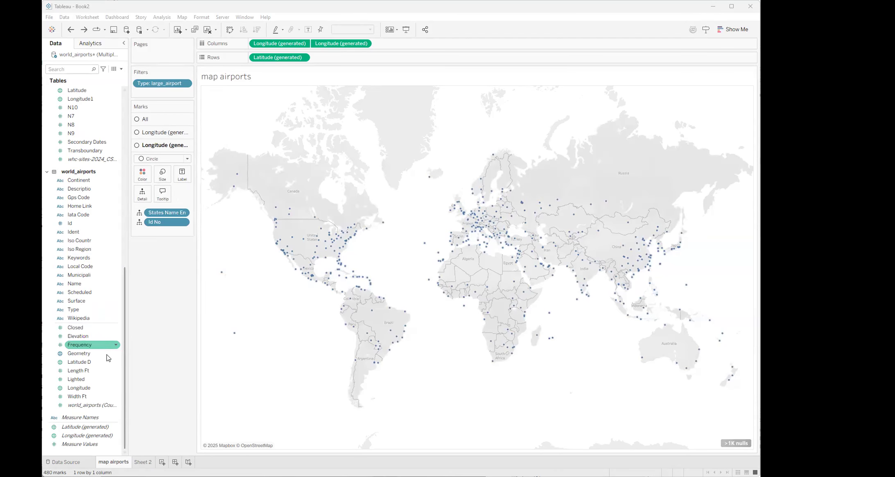
drag(74, 357, 143, 193)
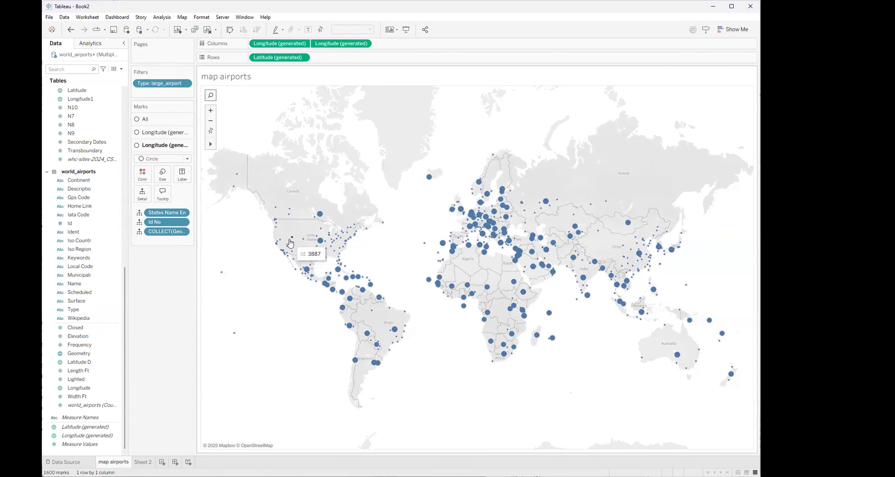
- Change the mark type of the first Longitude (generated) marks from Circle to Shape
click(162, 135)
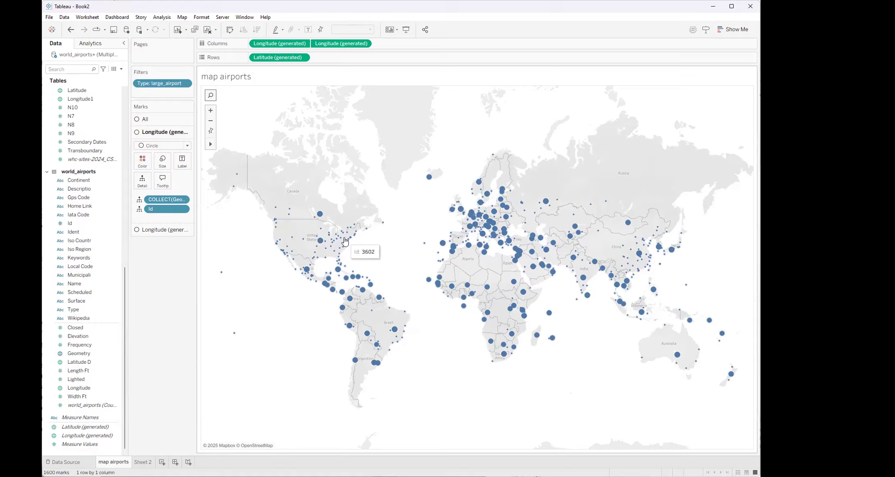
click(187, 146)
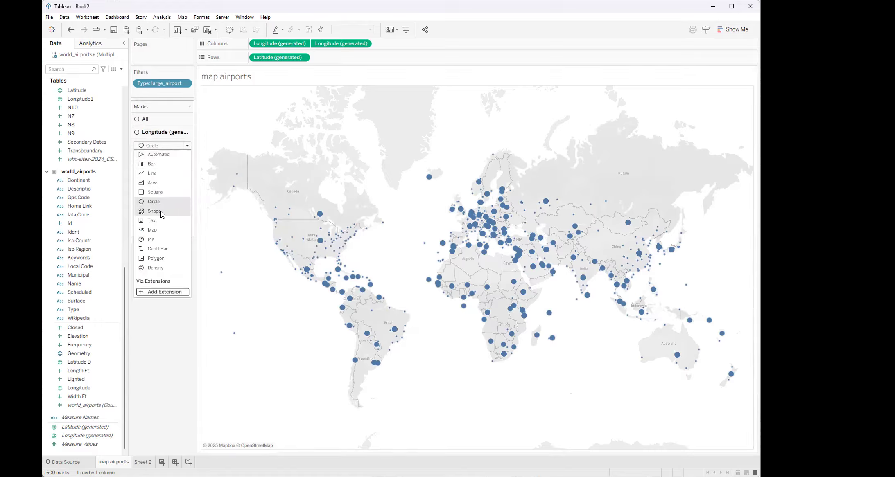
click(161, 211)
- Assign the airplane shape from the Map shape palette to the airport marks
click(182, 180)
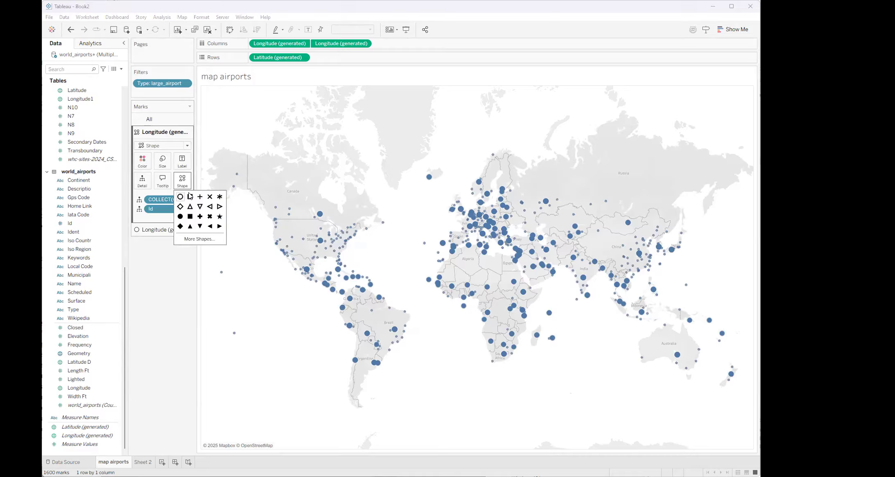
click(196, 241)
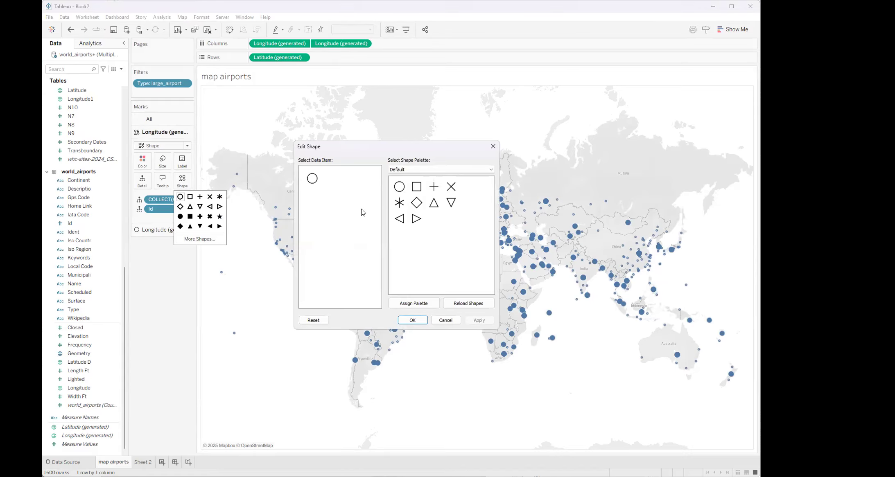
click(411, 170)
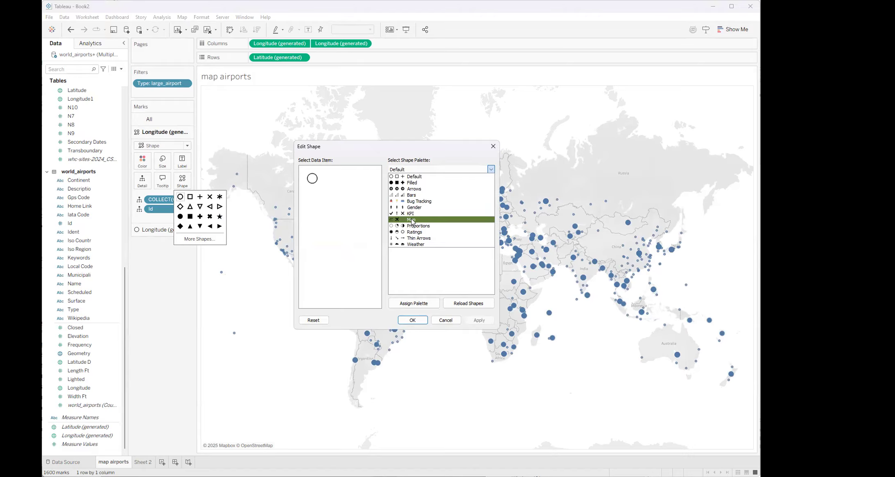
click(415, 222)
click(417, 188)
click(480, 321)
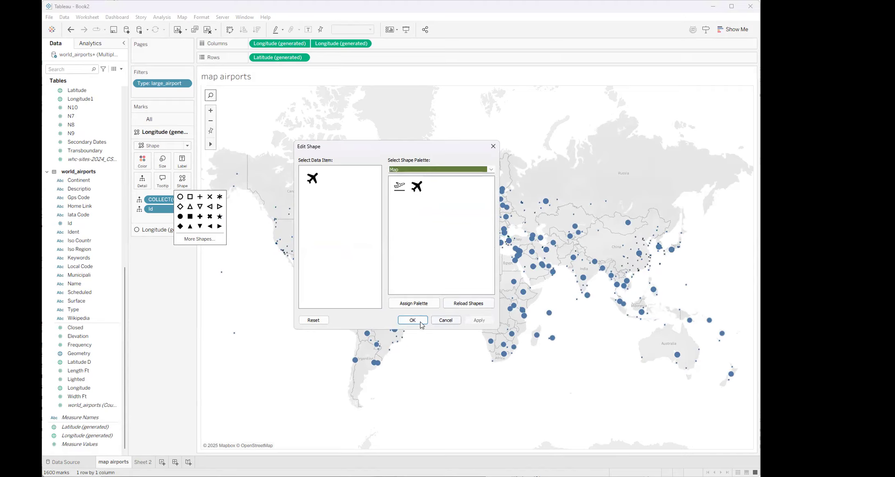
click(413, 320)
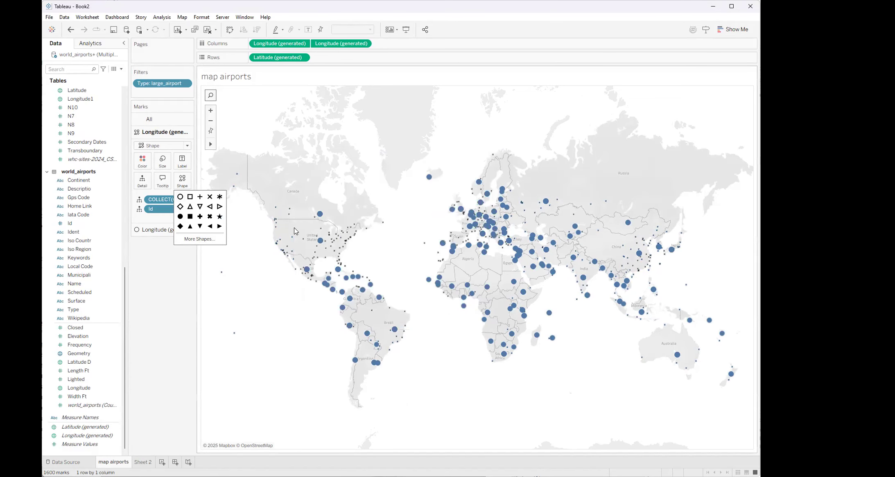
- Enlarge the airplane marks so the airports are easy to recognise on the map
click(162, 160)
drag(168, 180, 180, 183)
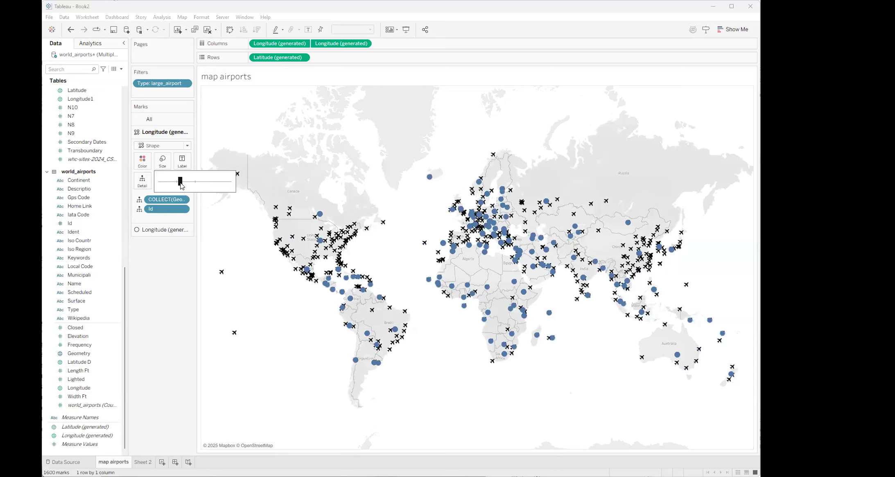
click(166, 262)
- Colour the second Longitude (generated) marks by Category from the World Heritage table
click(165, 229)
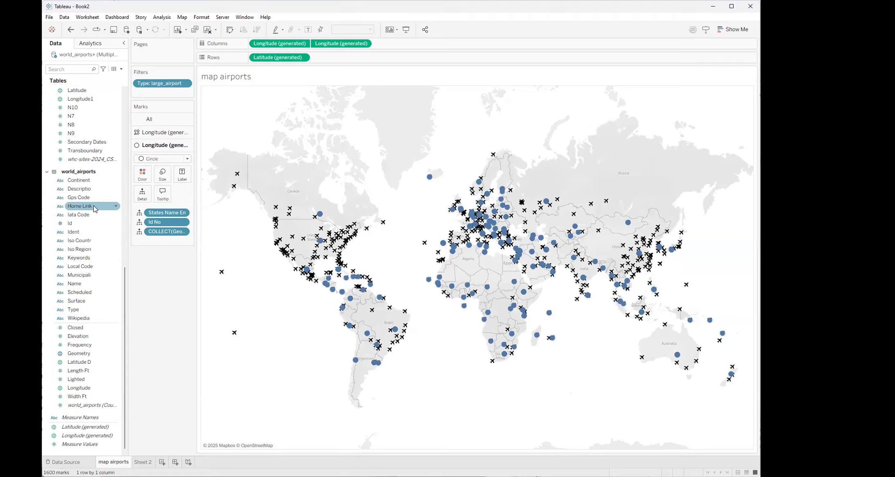
scroll(95, 223, up, 10)
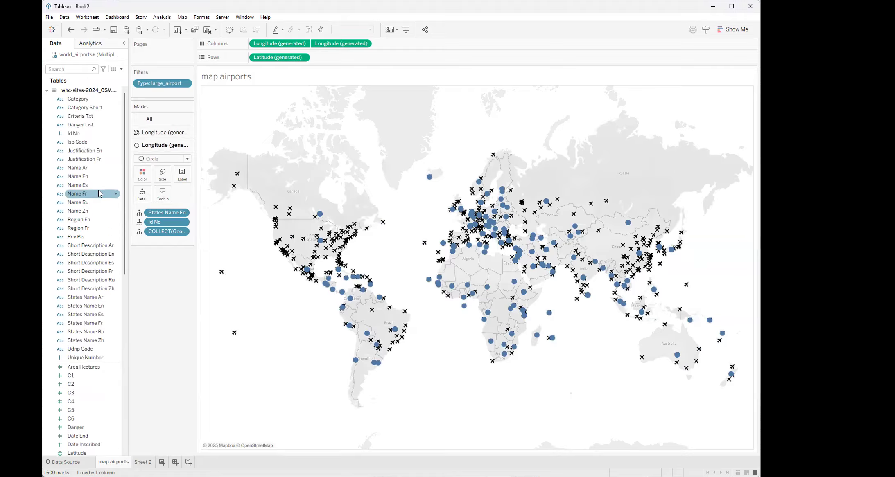
click(82, 101)
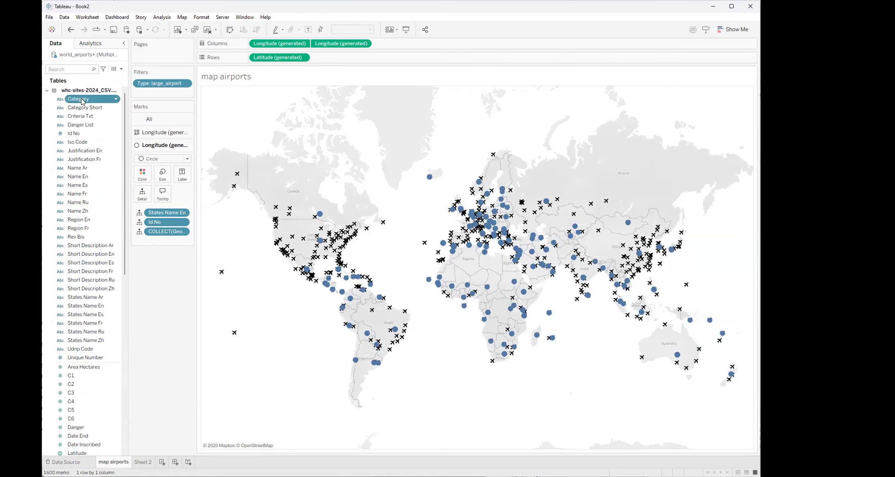
drag(84, 104, 148, 179)
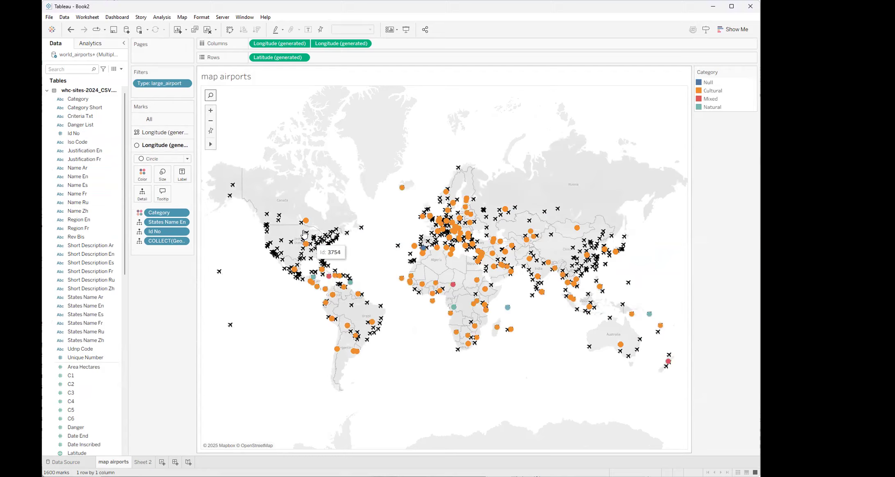
- Recolour the Category values with Natural in green, Mixed in grey and Cultural in red
click(146, 176)
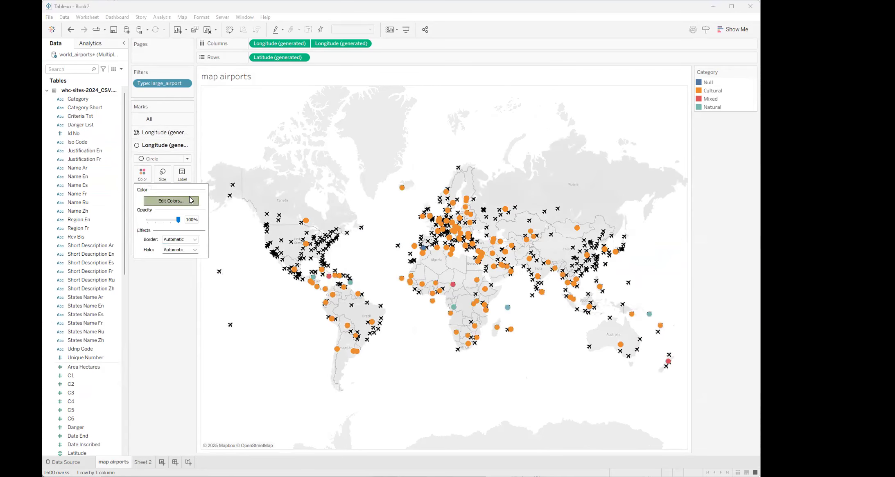
click(190, 201)
click(307, 180)
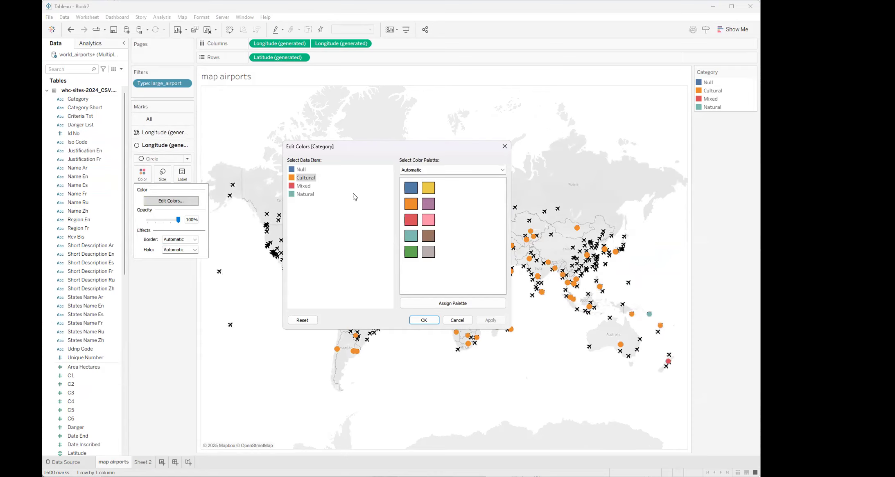
click(306, 186)
click(306, 194)
click(411, 252)
click(307, 187)
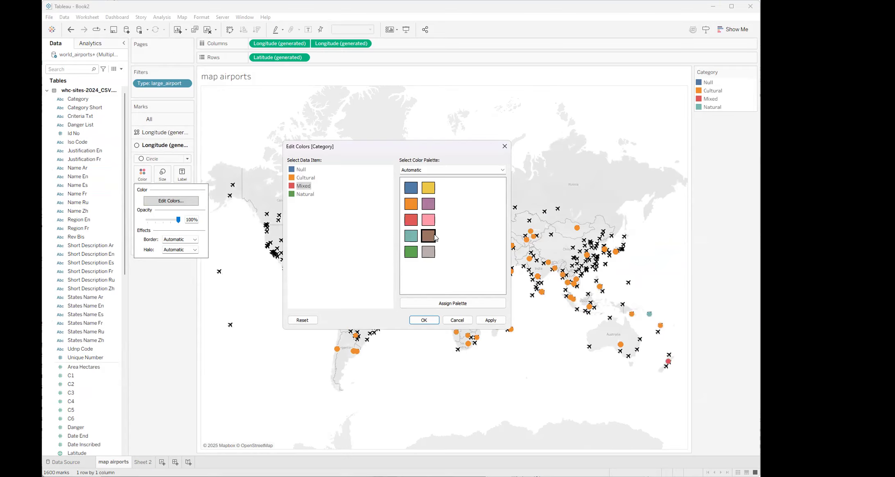
click(428, 252)
click(305, 178)
click(490, 320)
click(424, 320)
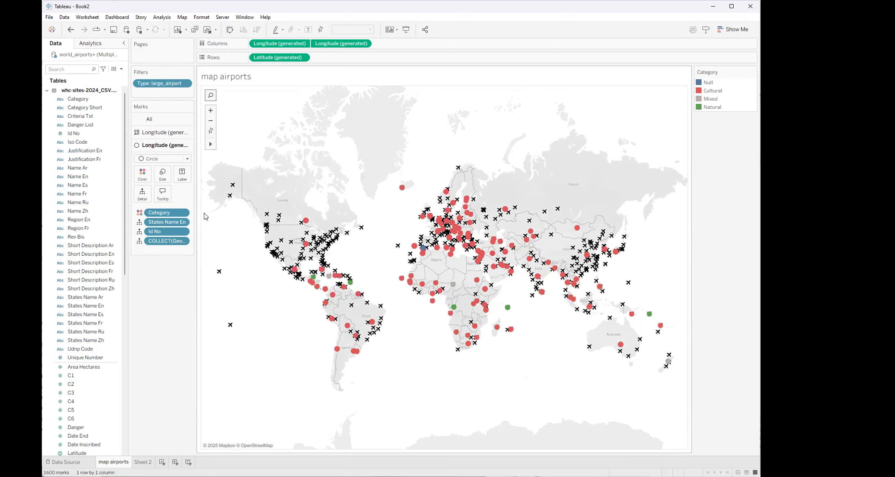
- Add Name En to the tooltip of the World Heritage site marks
click(83, 178)
drag(83, 179, 158, 194)
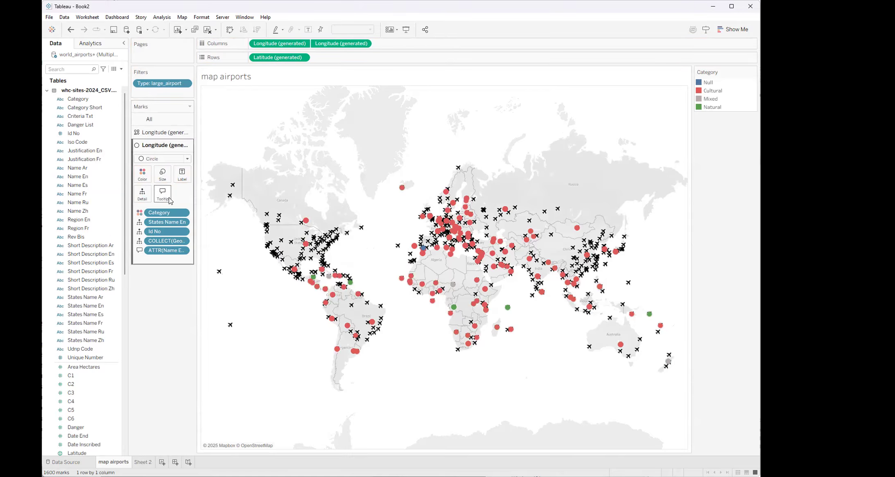
mouse_move(306, 222)
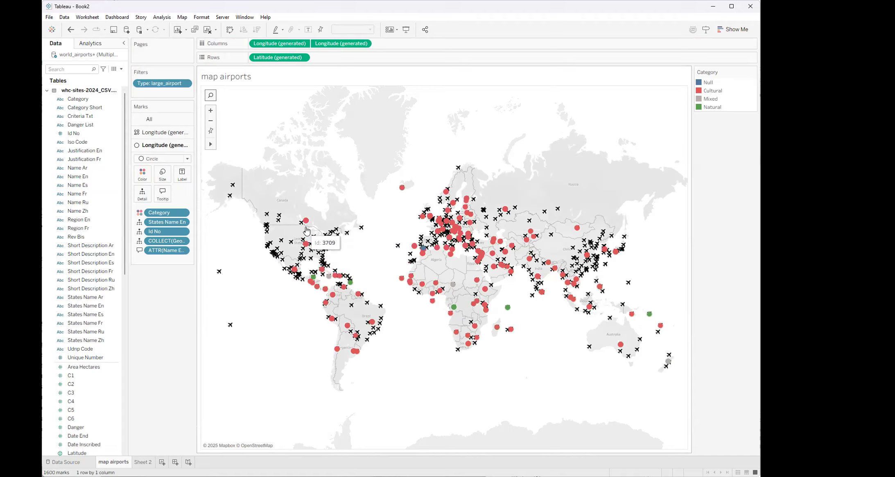
- Move the ATTR(Name En) field to its own line above Category in the site tooltip
click(163, 200)
drag(442, 205, 386, 207)
key(ctrl+c)
key(Delete)
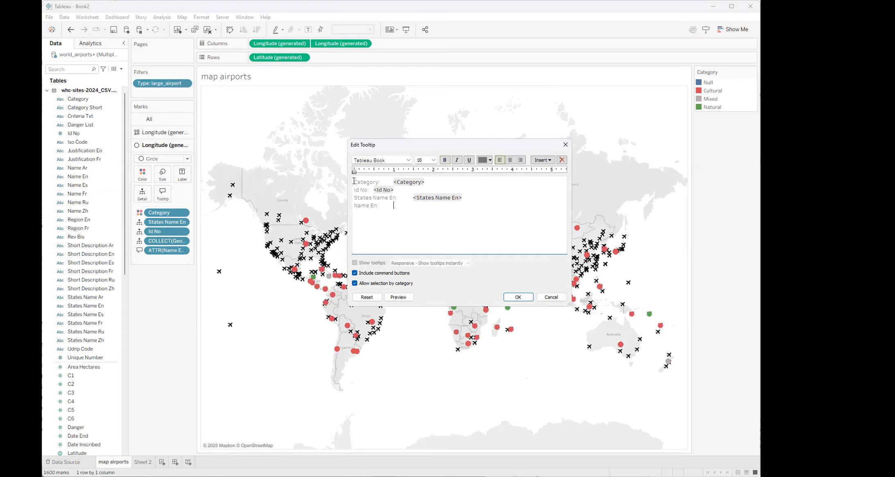
key(Return)
key(Up)
key(ctrl+v)
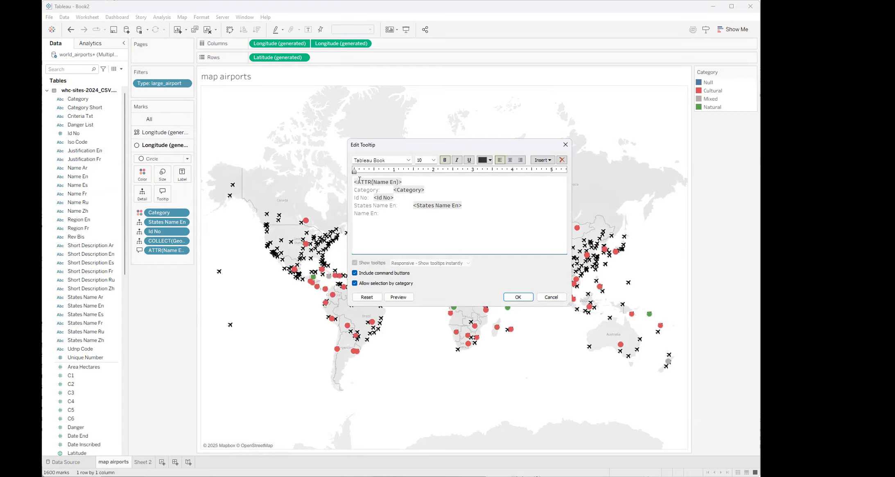
- Set the font size of the ATTR(Name En) heading in the tooltip to 20
double_click(395, 181)
click(433, 160)
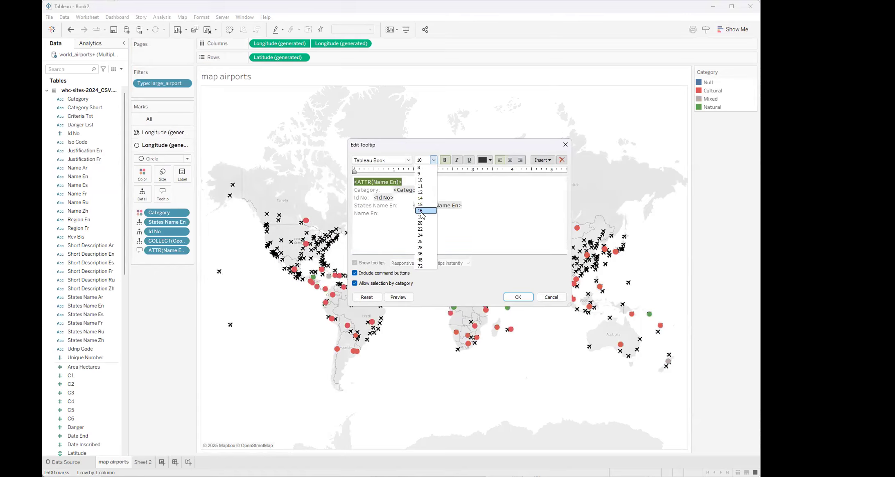
click(423, 224)
- Remove the leftover Name En label and the Id No line from the site tooltip and apply the changes
drag(405, 228, 328, 223)
text(\)
key(BackSpace)
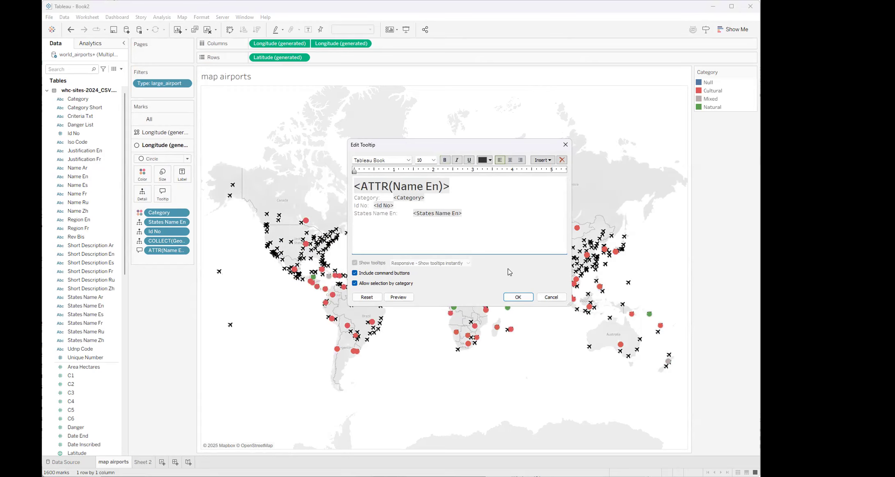
drag(402, 204, 340, 204)
key(BackSpace)
key(BackSpace)
click(518, 298)
- Examine the tooltips of the heritage sites and of the airports in the eastern United States
mouse_move(307, 224)
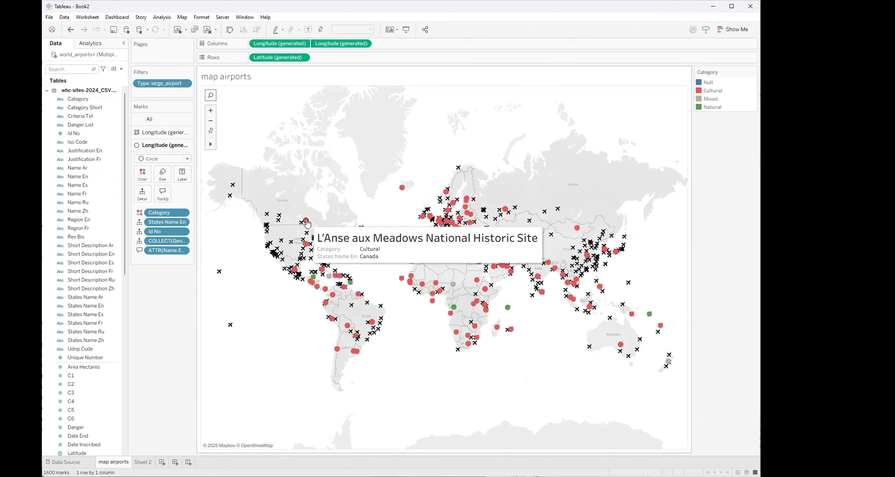
mouse_move(337, 240)
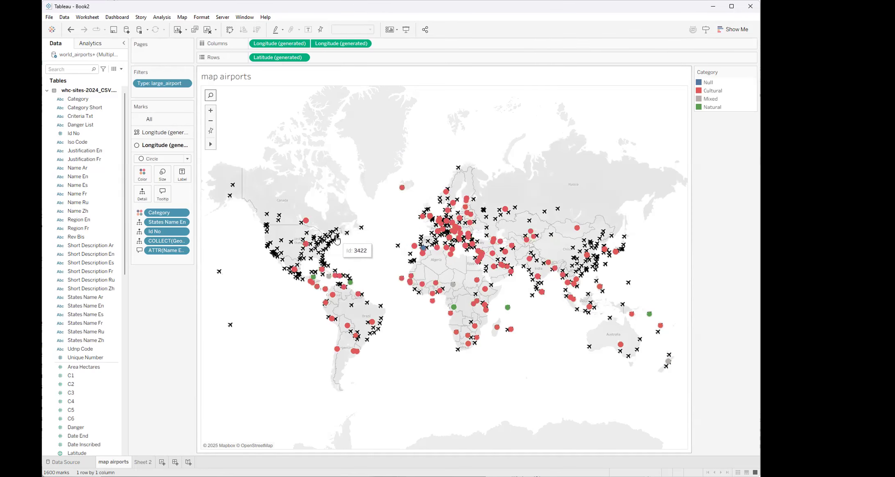
scroll(340, 248, up, 3)
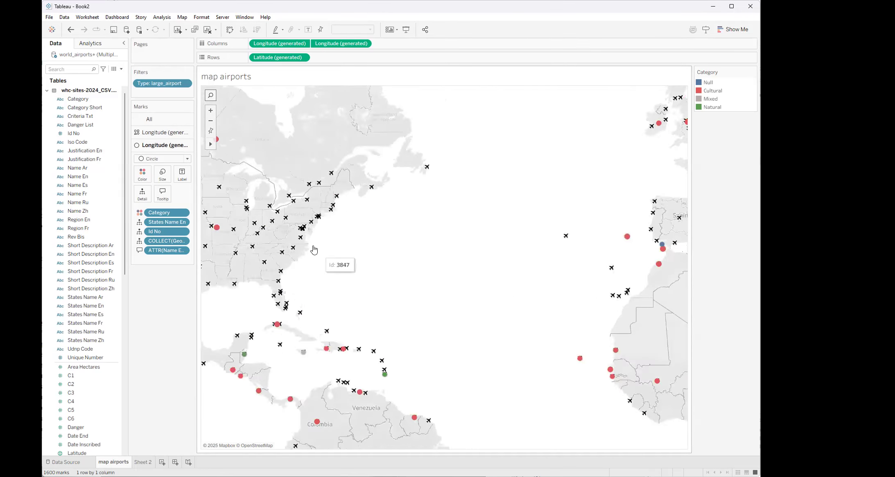
scroll(313, 250, up, 2)
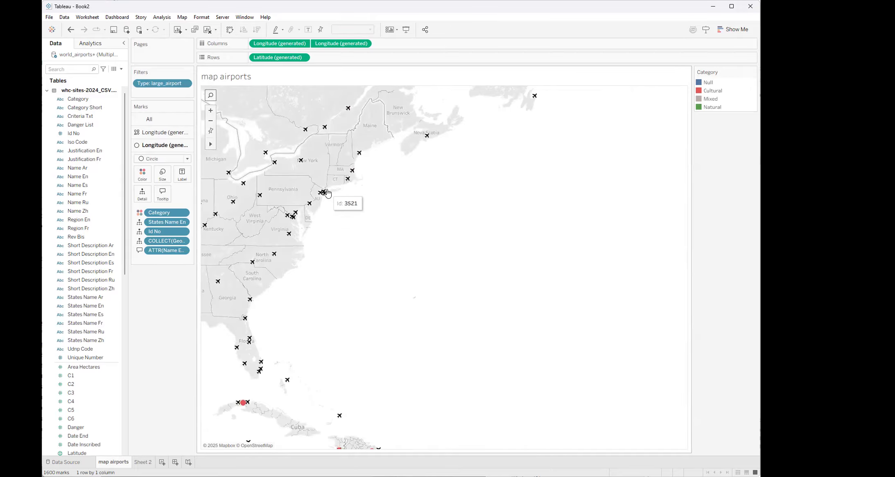
scroll(350, 251, down, 5)
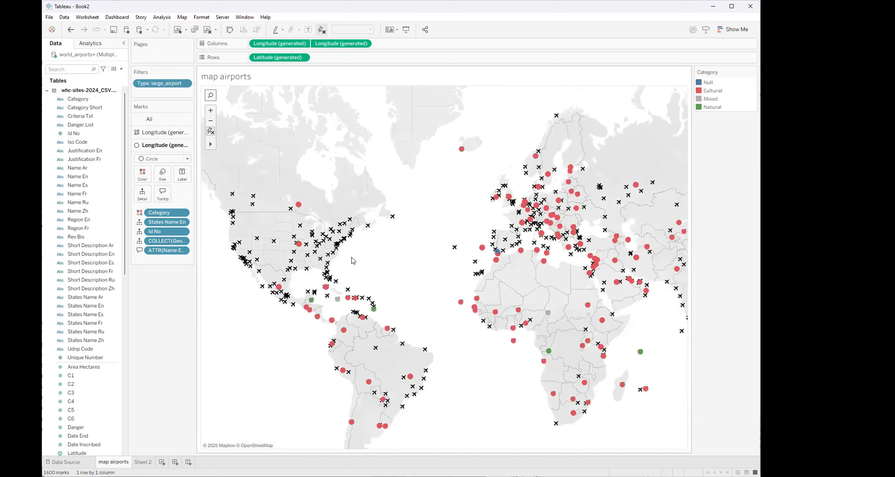
scroll(365, 259, down, 1)
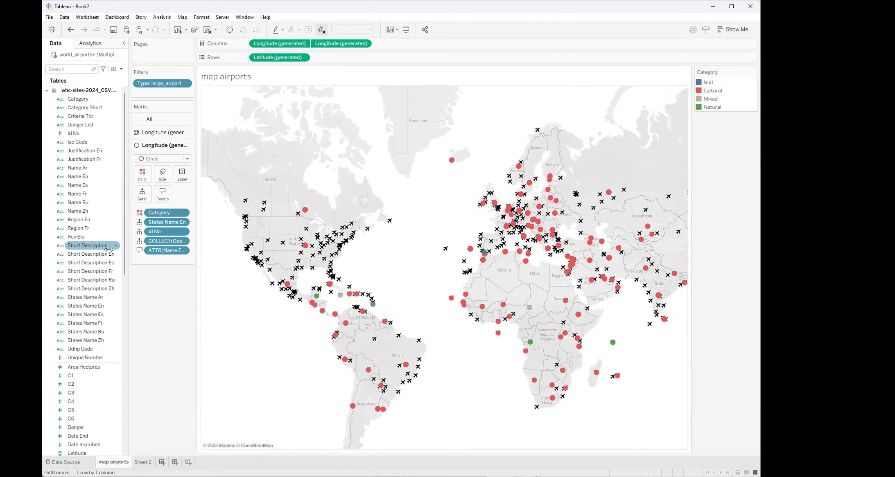
- Show a filter for States Name En as a single-value list
click(94, 305)
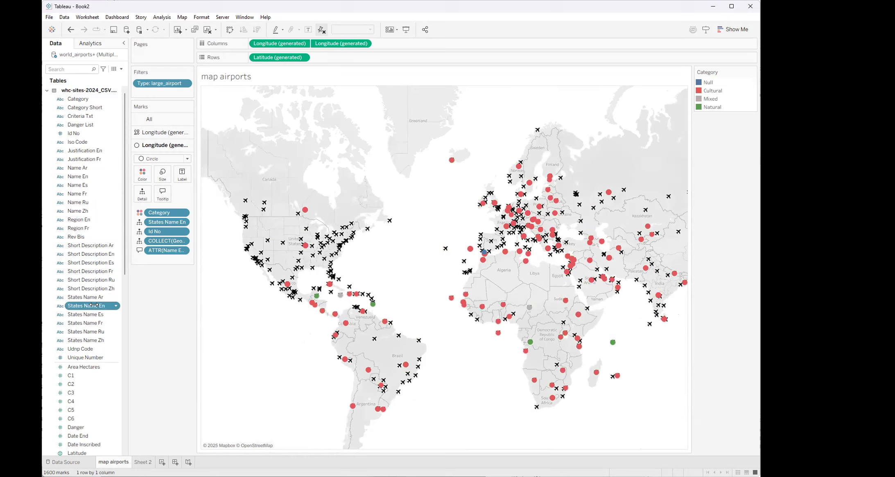
right_click(94, 305)
click(122, 320)
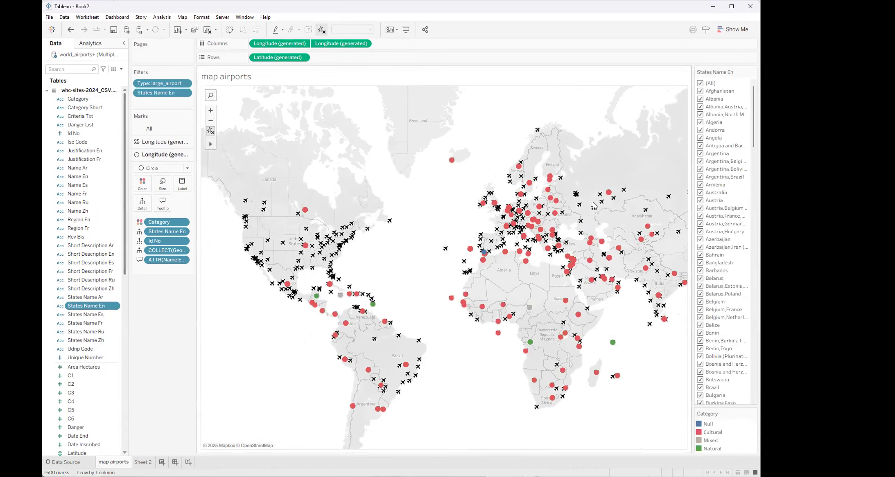
click(752, 72)
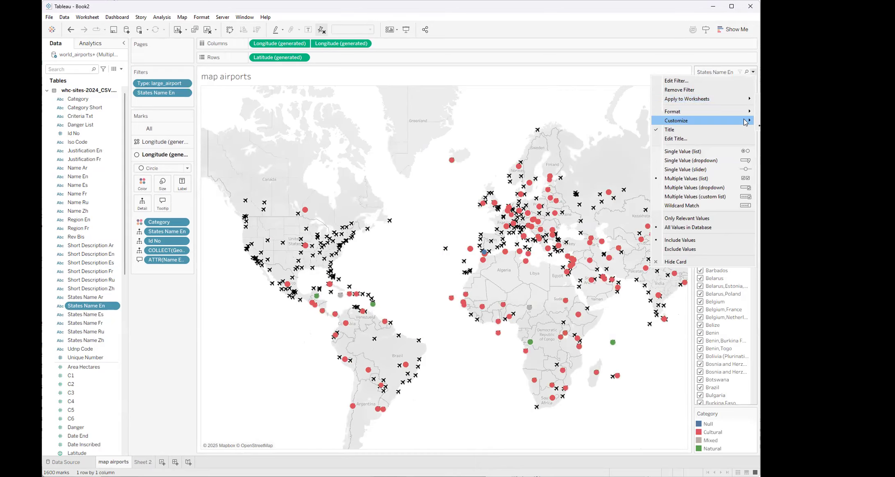
click(704, 156)
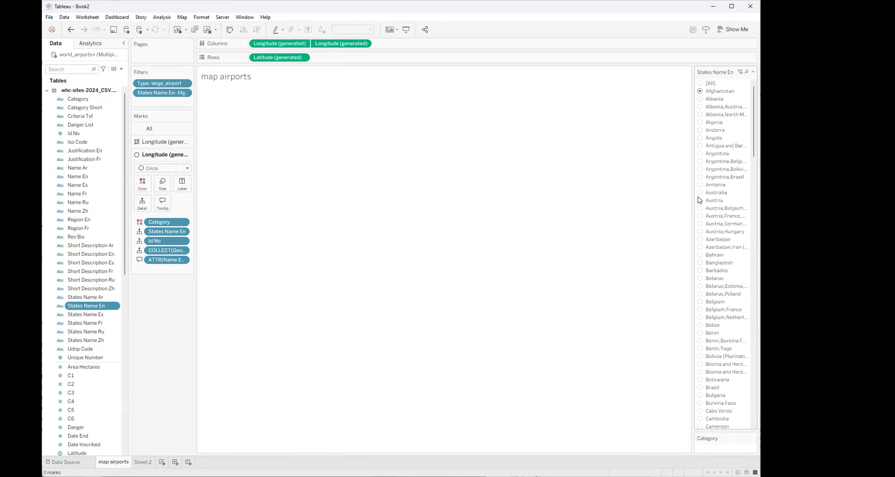
- Reset the States Name En filter to (All), and filter the map to Austria
click(698, 84)
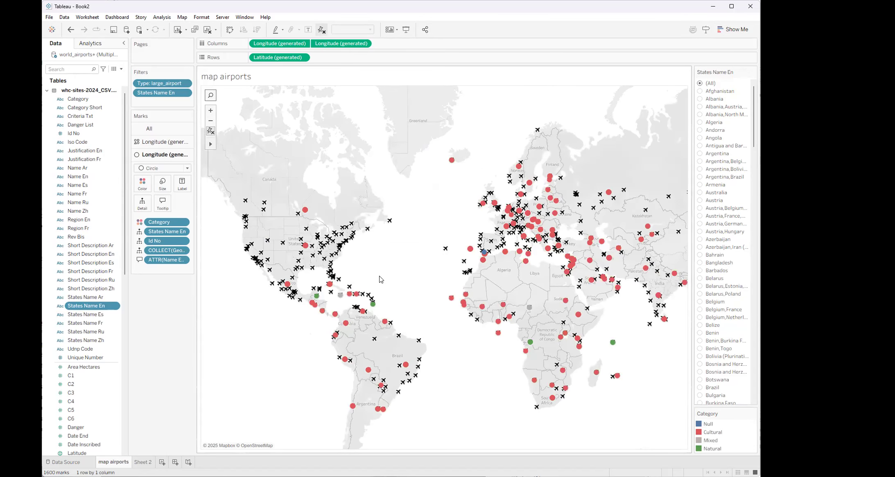
click(700, 201)
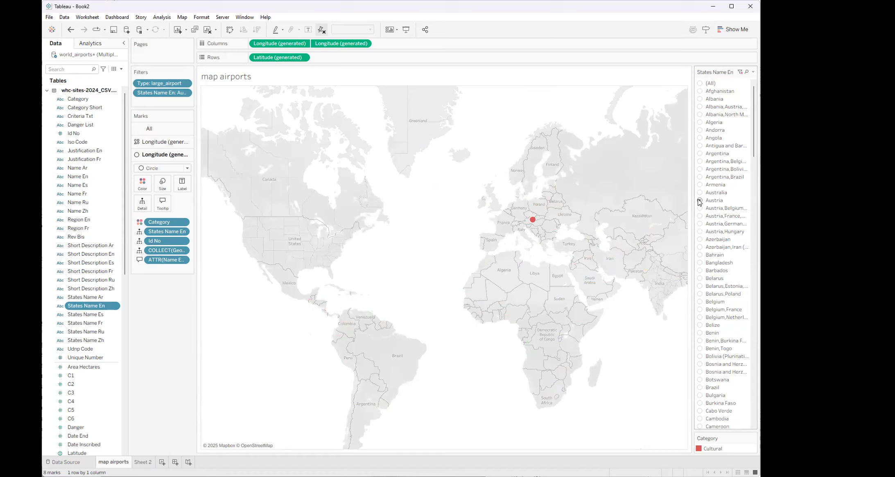
mouse_move(533, 224)
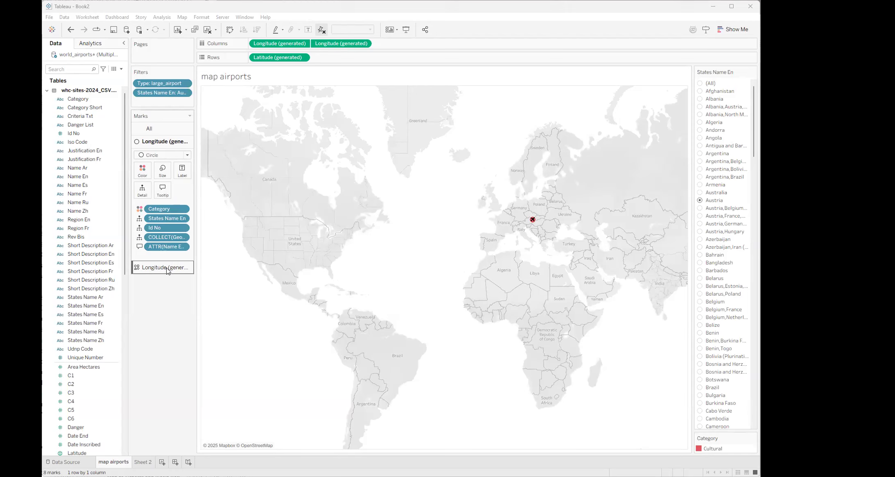
- Remove the collected geometry field from the heritage site circle layer, and check the detail fields of the airport layer
click(183, 238)
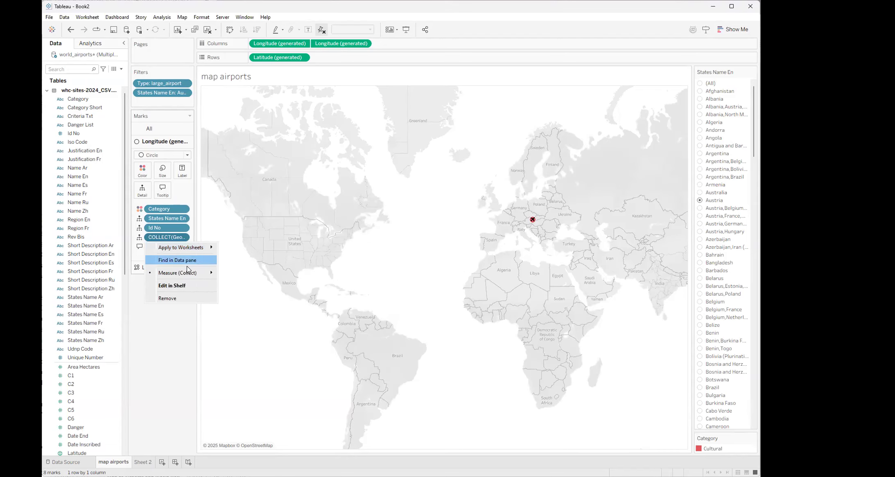
click(185, 297)
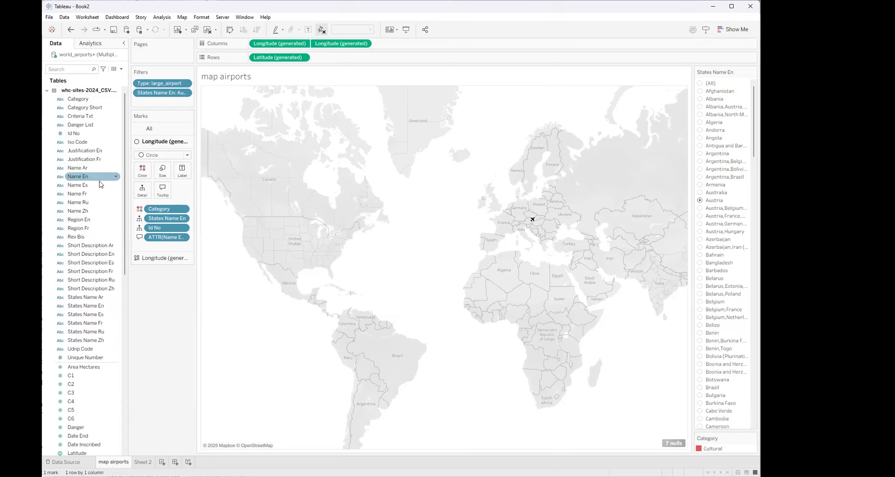
click(164, 257)
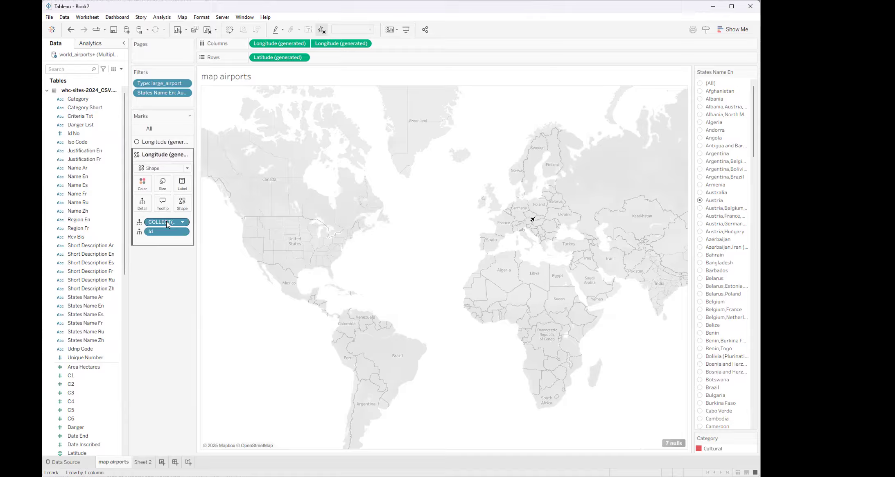
click(166, 142)
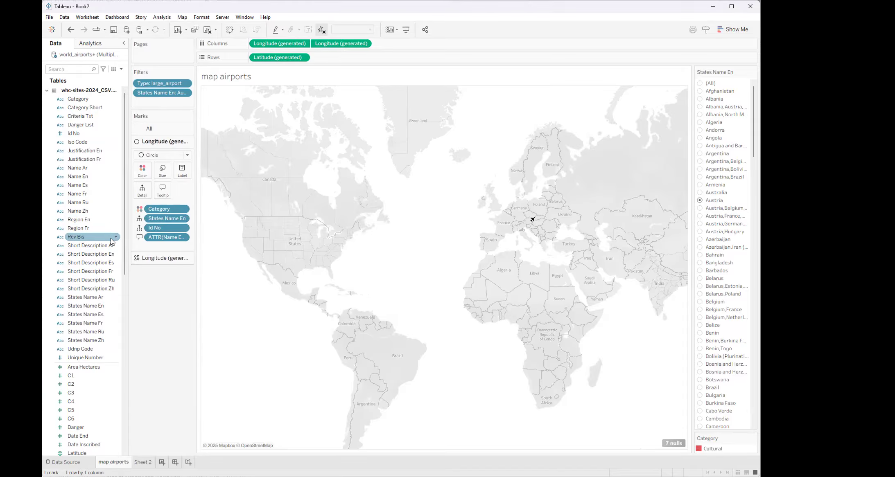
- Add the Latitude and Longitude1 fields of the whc-sites-2024 table as averages to the detail of the heritage site layer
drag(128, 252, 146, 252)
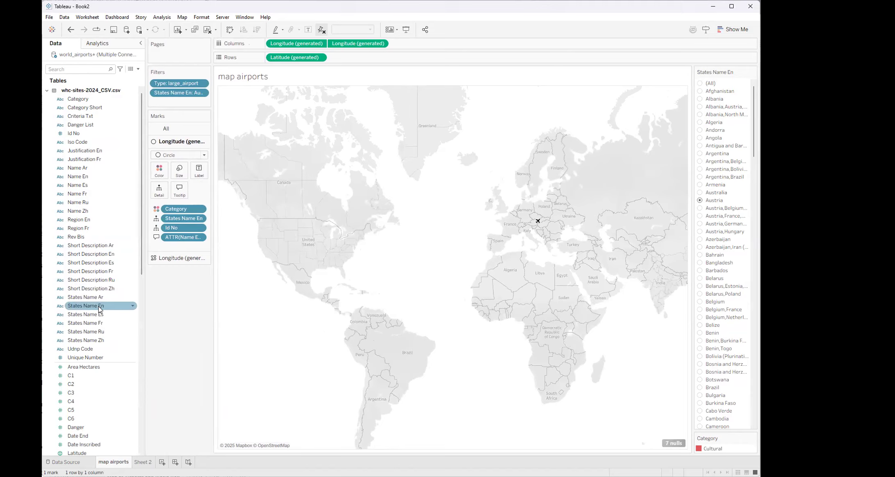
scroll(96, 273, down, 6)
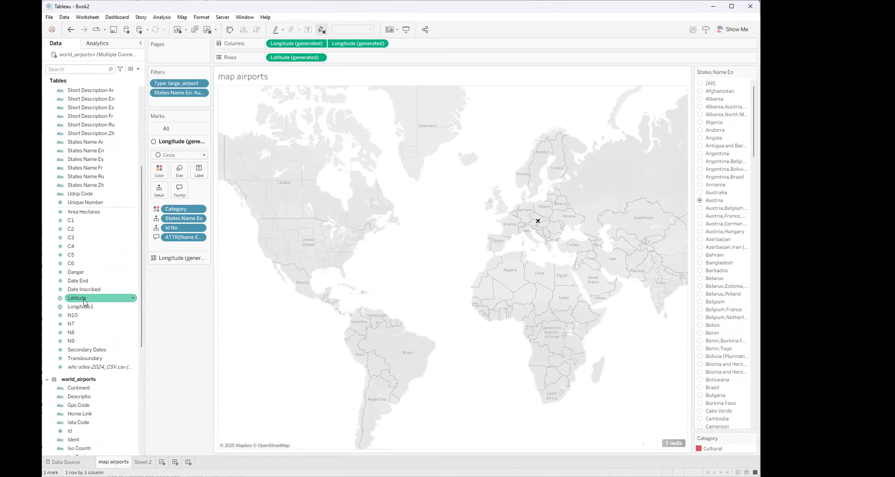
click(84, 297)
double_click(85, 296)
drag(88, 307, 157, 190)
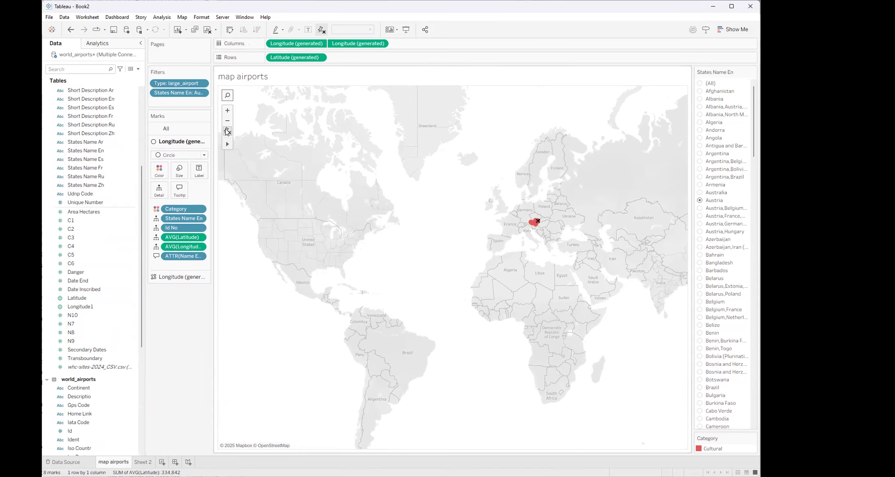
- Switch the States Name En filter to (All) and back to Austria, resetting the map view to the displayed marks
click(227, 131)
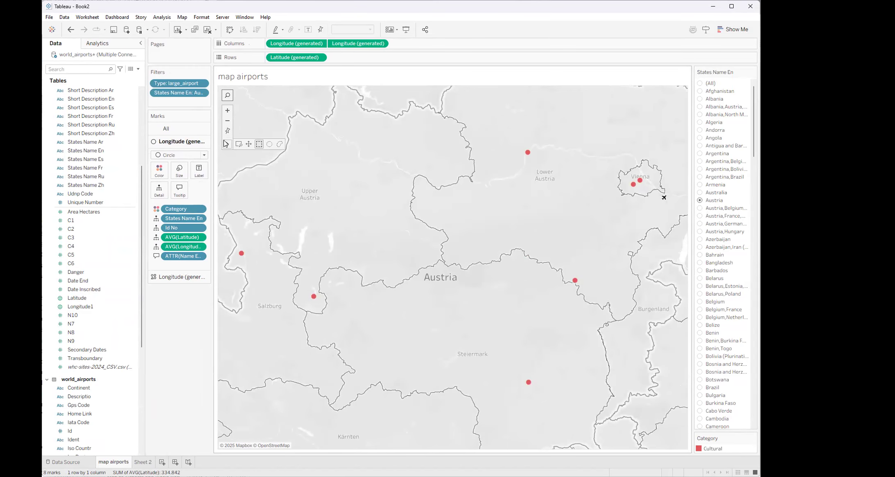
click(699, 84)
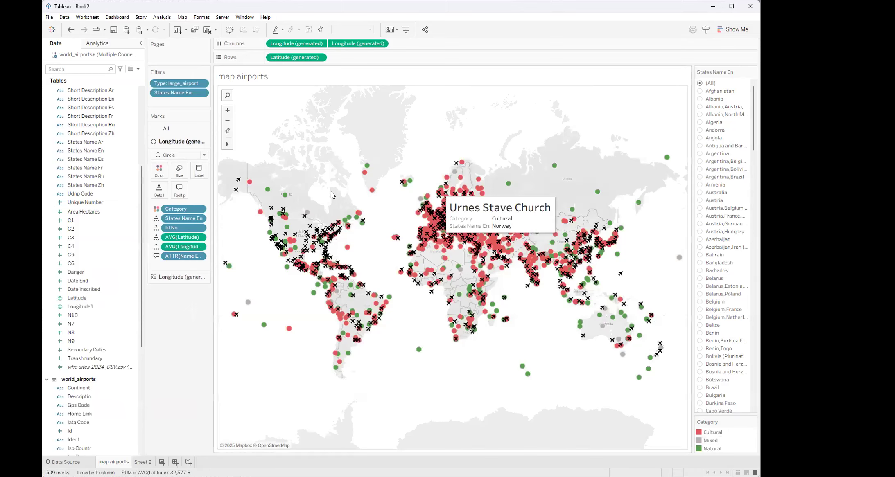
click(227, 130)
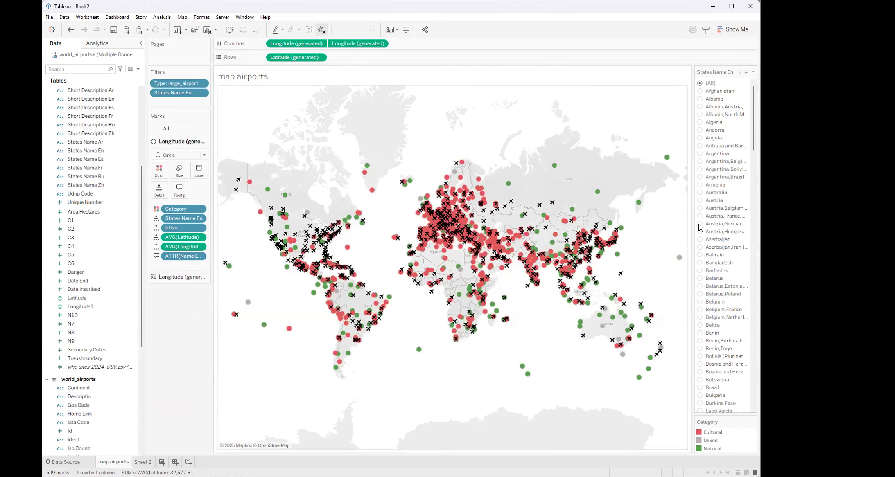
click(700, 200)
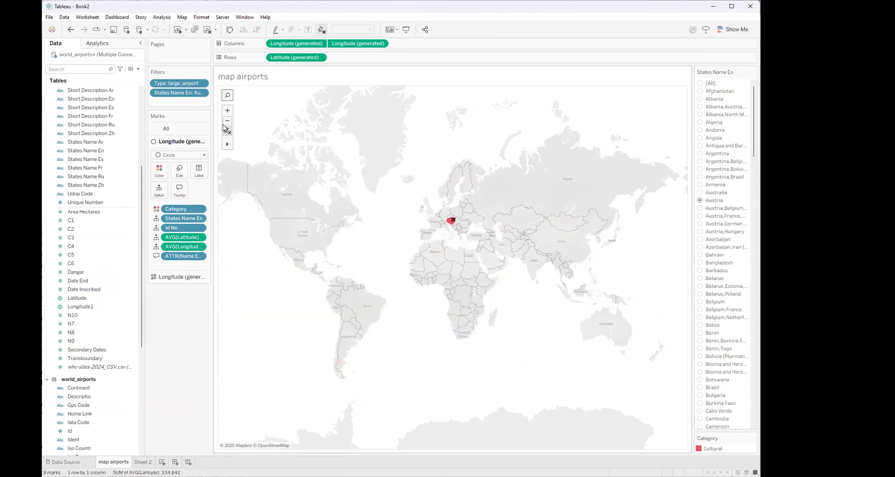
click(228, 130)
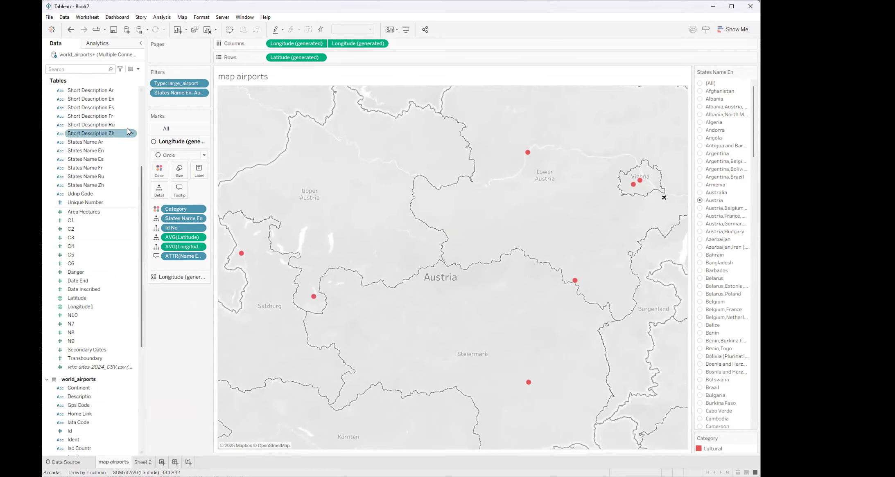
- Show a filter for the airports' Type field and include medium_airport alongside large_airport
scroll(88, 293, down, 5)
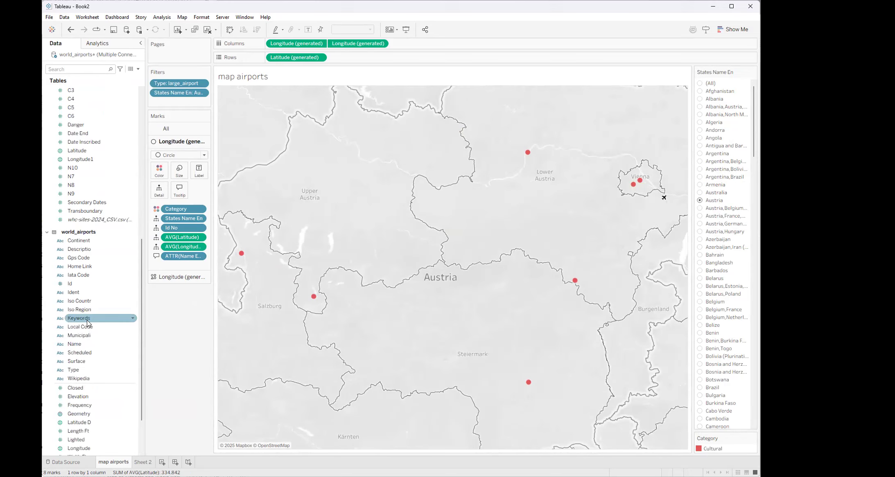
right_click(73, 370)
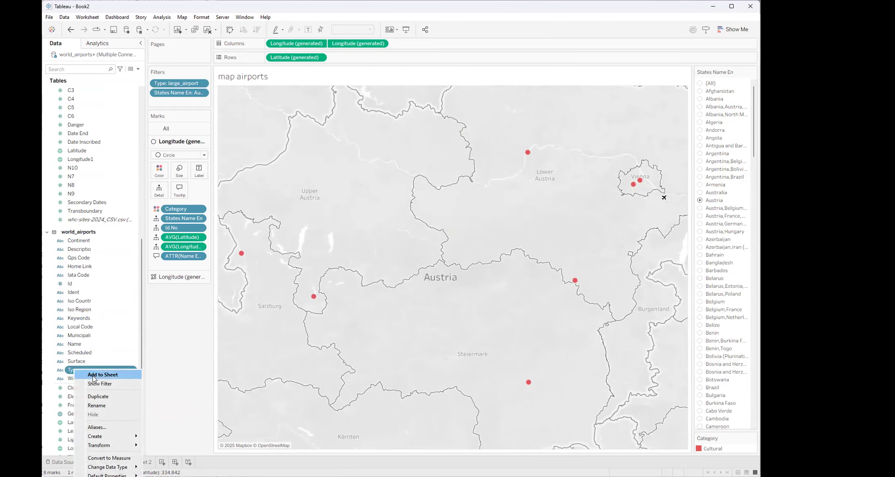
click(105, 384)
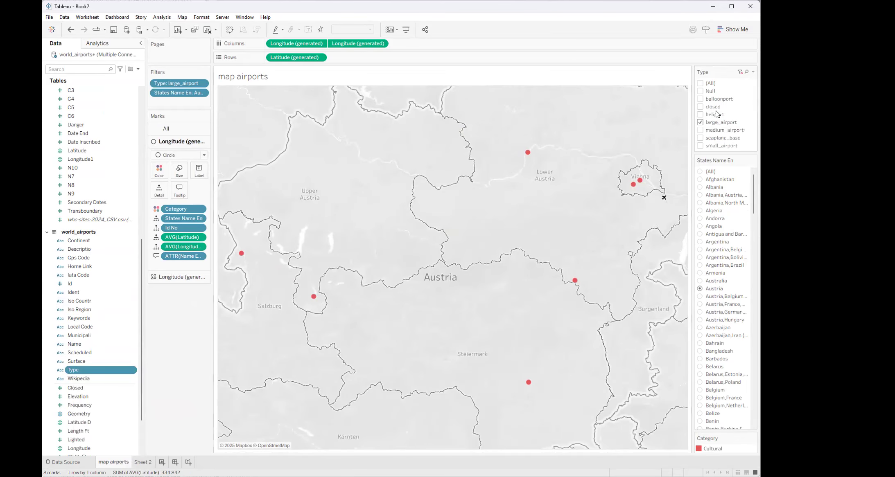
click(700, 131)
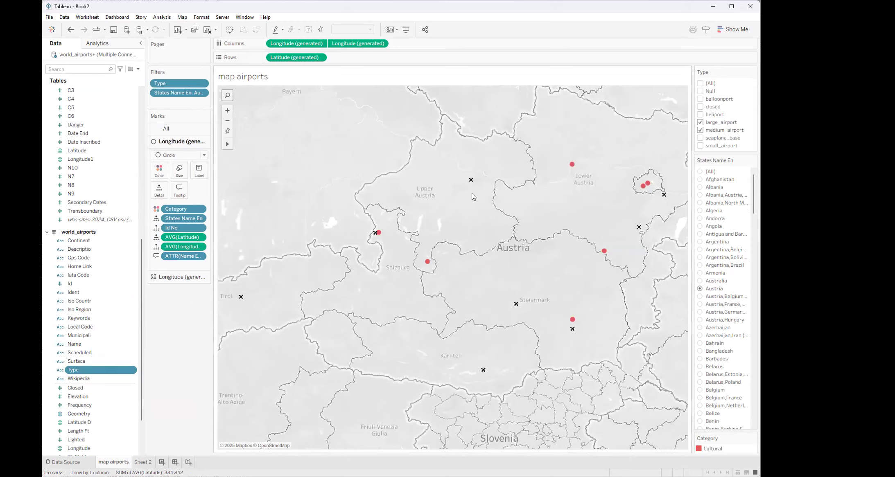
- Try adding small_airport and heliport to the Type filter, and exclude both again
click(699, 130)
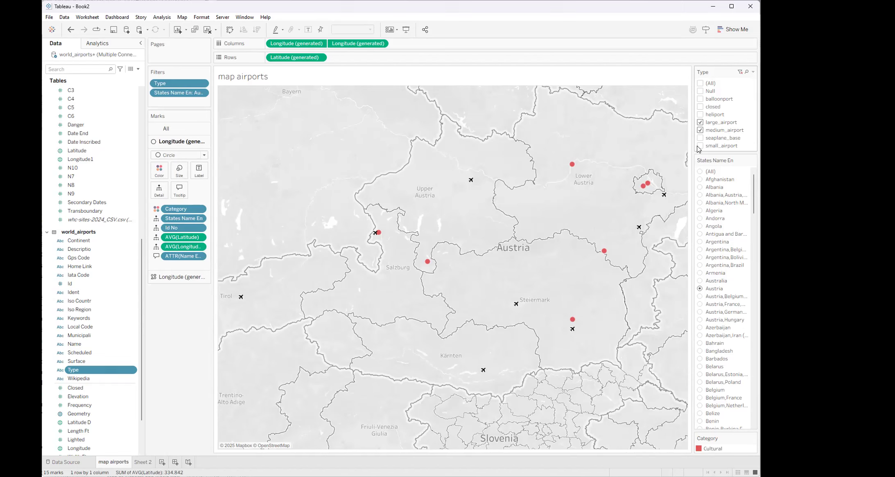
click(700, 146)
click(699, 115)
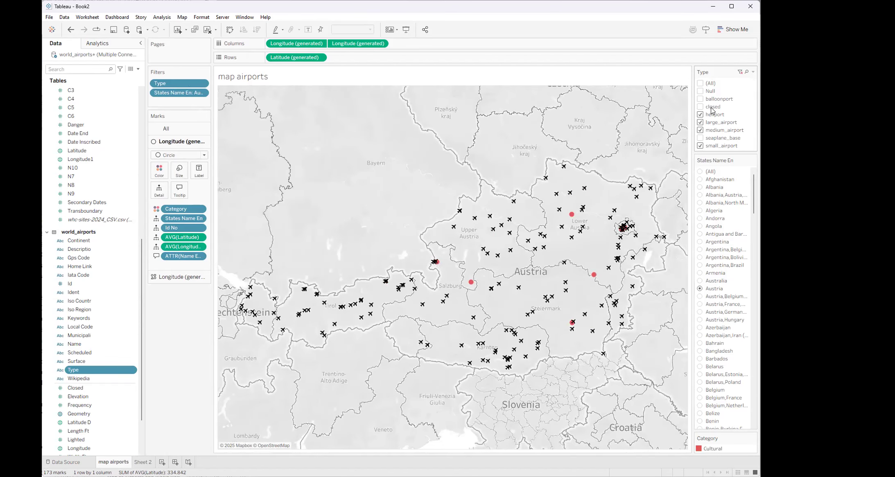
click(699, 146)
click(700, 115)
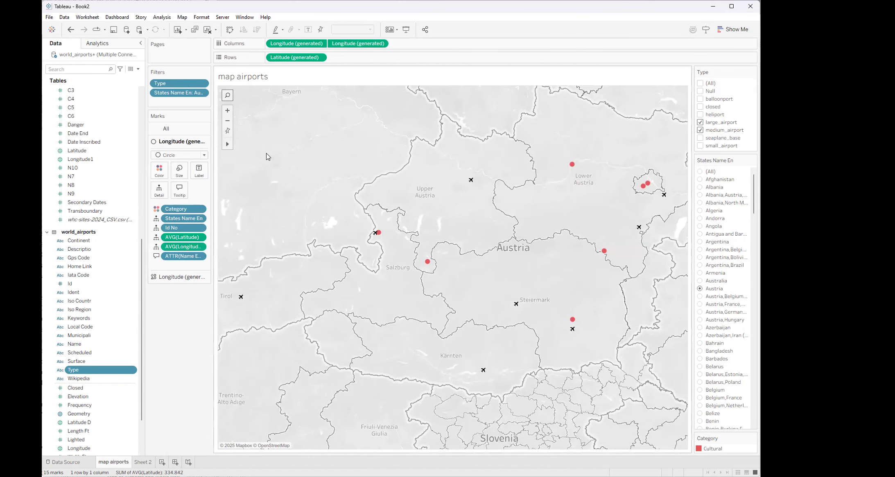
- Reset the States Name En filter to (All) and exclude medium_airport from the Type filter
click(700, 172)
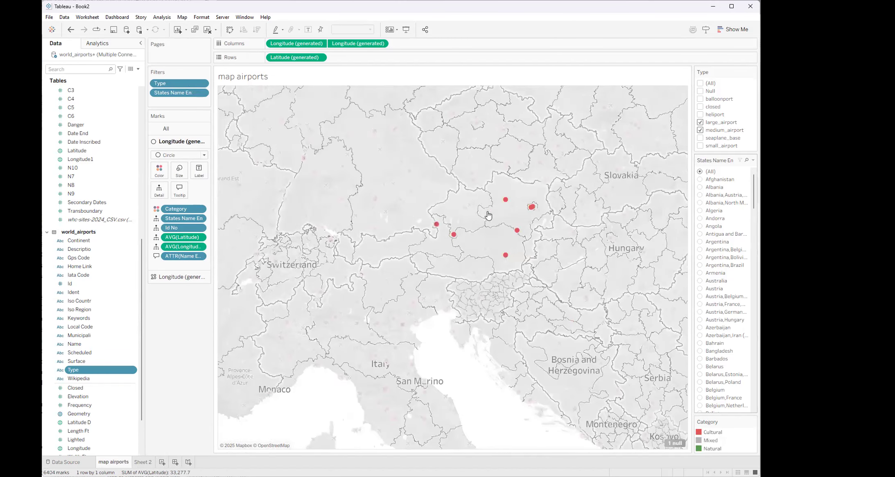
click(700, 130)
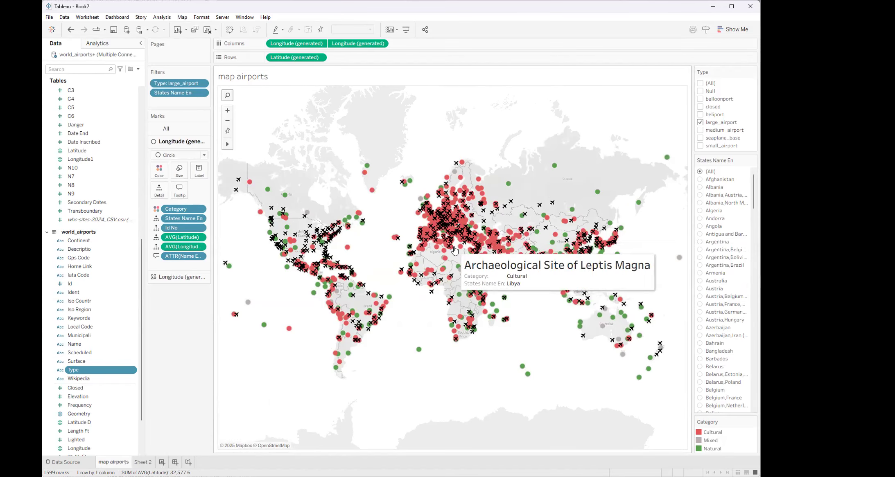
- Reduce the size of the heritage site circles and set their opacity to 85%
click(179, 172)
drag(198, 191, 190, 193)
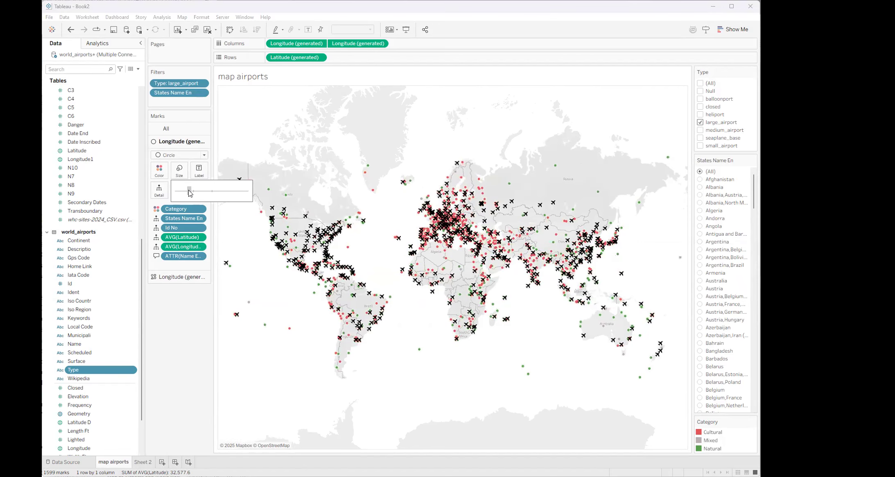
click(160, 172)
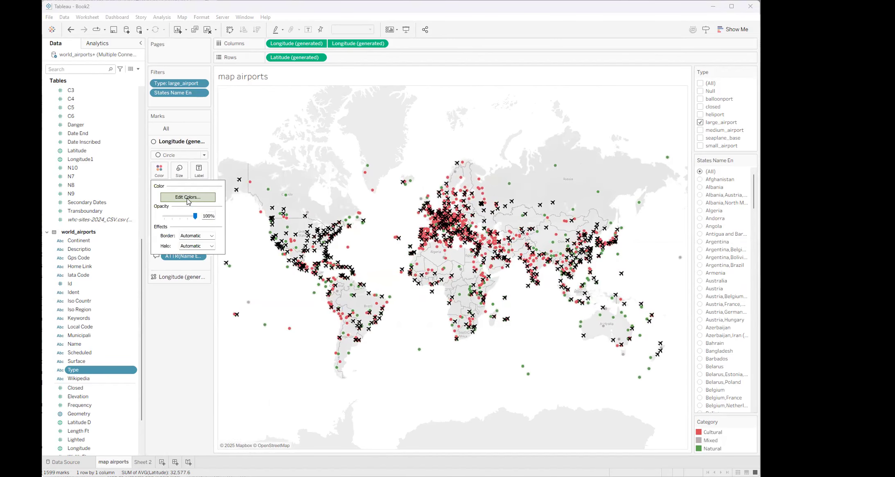
drag(195, 220, 192, 220)
- Give the heritage site circles a light border and a dark grey halo, and enlarge them slightly
click(196, 236)
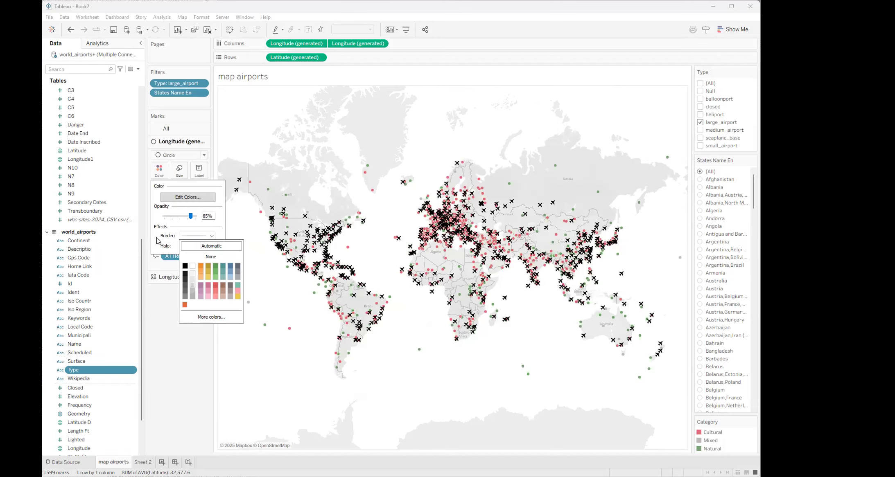
click(191, 246)
click(192, 247)
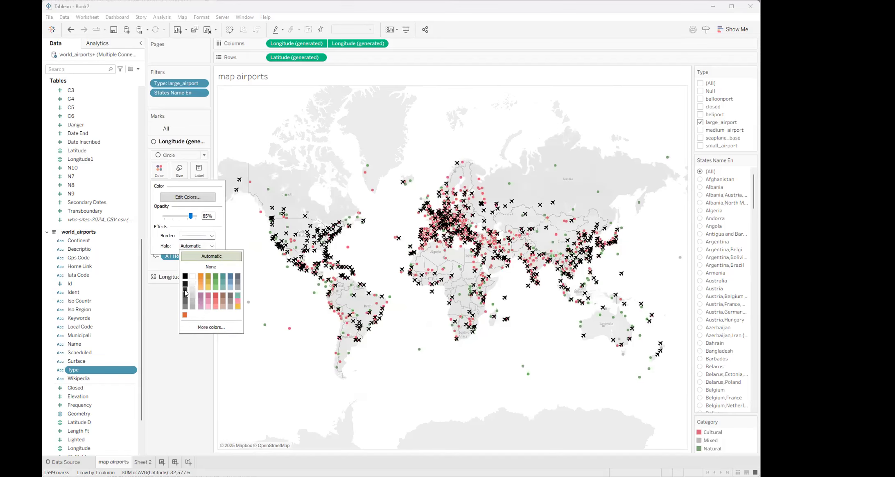
click(185, 297)
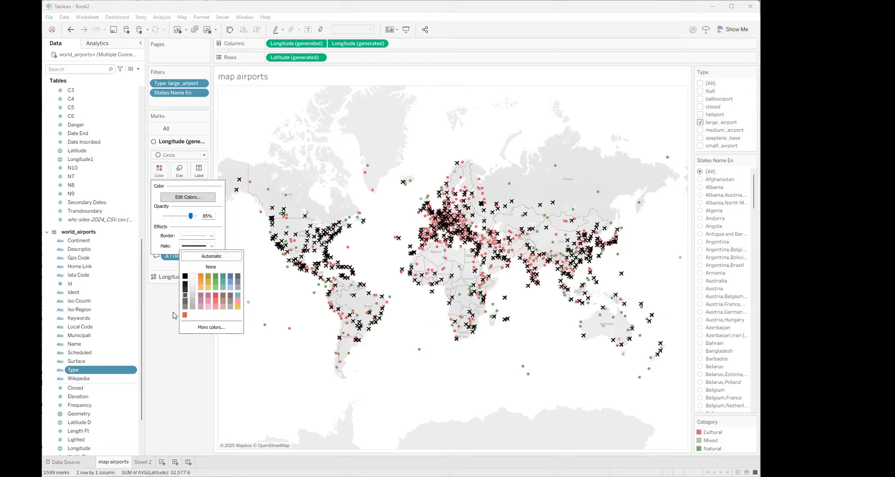
click(178, 170)
click(179, 170)
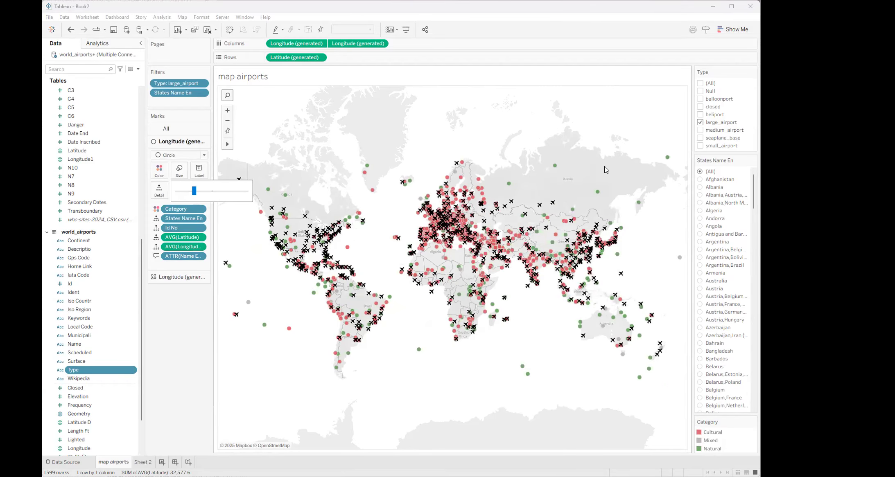
- Filter the map to Norway in the States Name En filter
scroll(717, 246, down, 20)
scroll(722, 314, down, 6)
scroll(725, 328, down, 20)
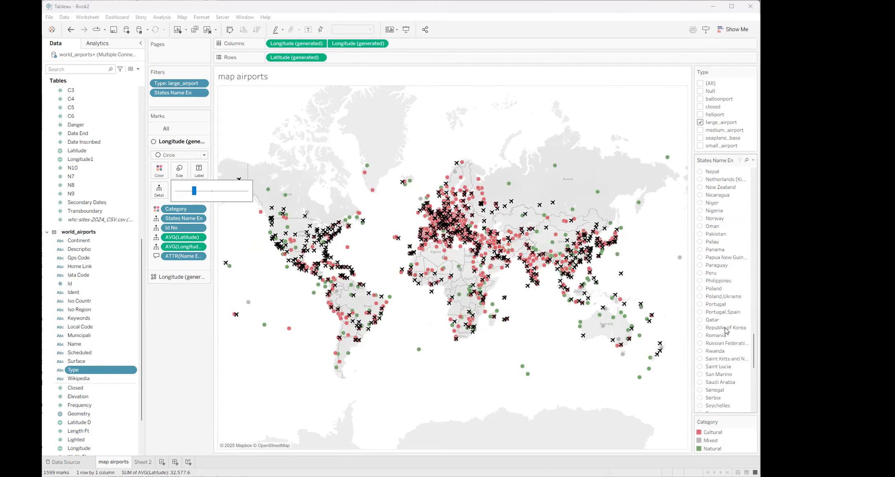
scroll(727, 332, up, 6)
click(699, 218)
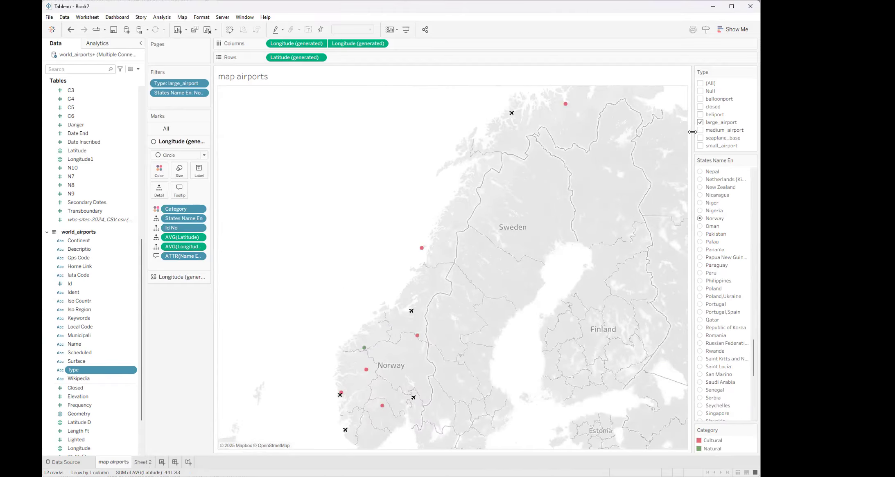
- Include all airport types in the Type filter and add the airports' Name field to the airplane layer's tooltip
click(701, 84)
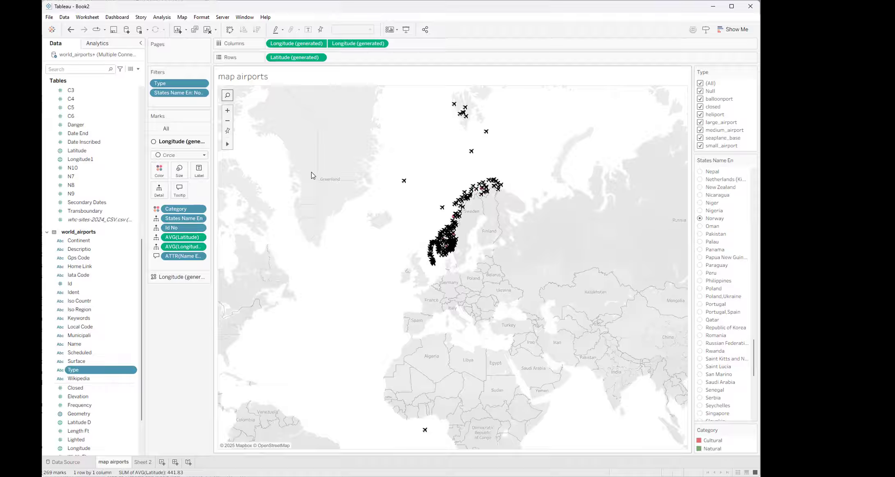
click(179, 277)
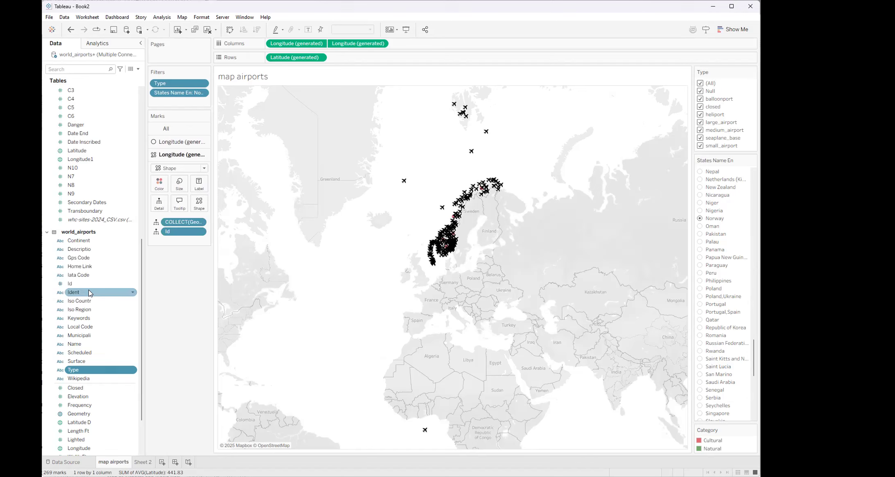
drag(93, 342, 179, 203)
mouse_move(480, 196)
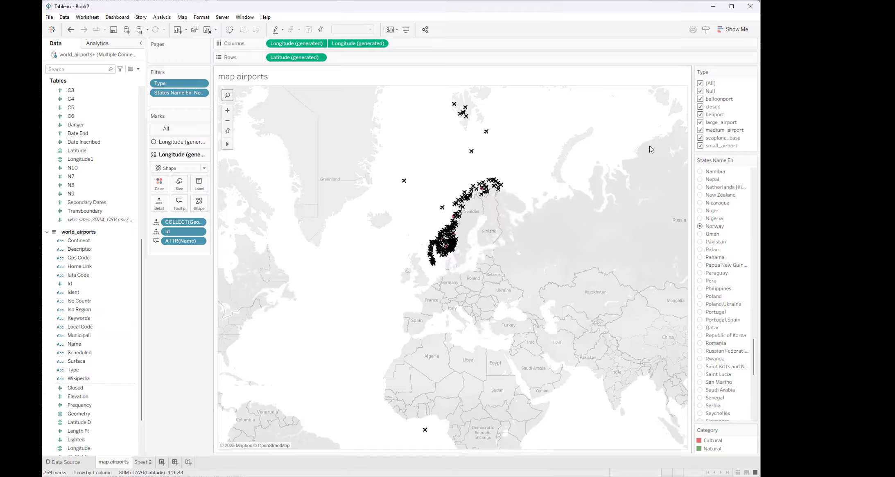
- Clear all values in the Type filter and include only large_airport
click(700, 83)
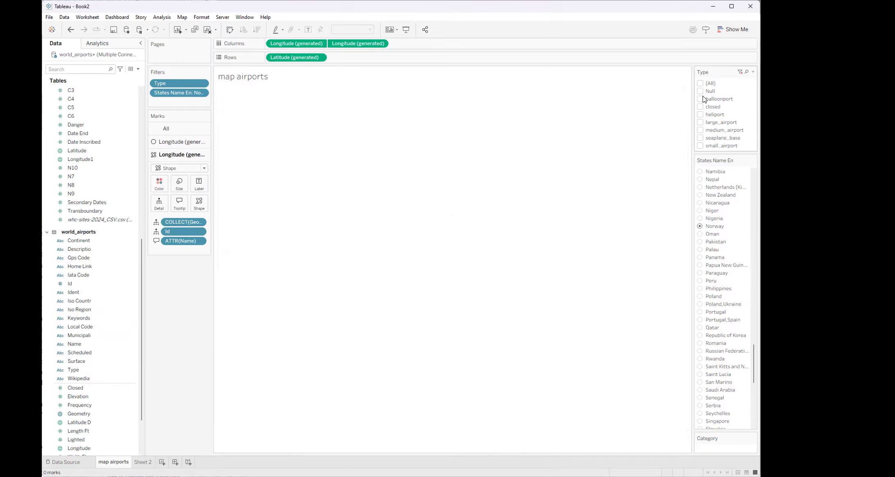
click(700, 122)
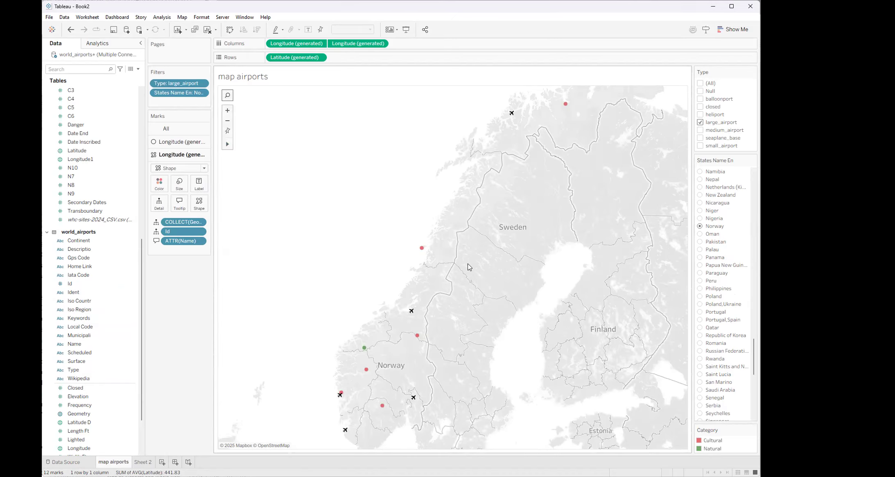
- Set the background map style to Satellite with a washout of about 57%
click(182, 17)
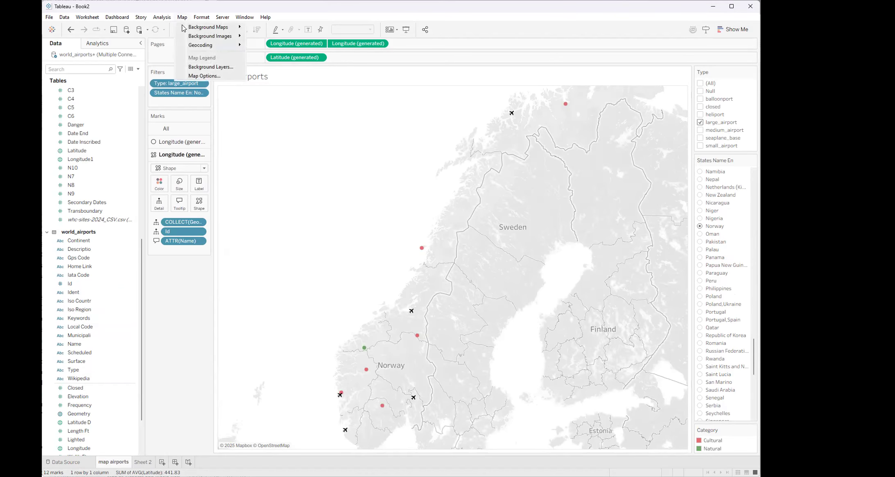
click(202, 66)
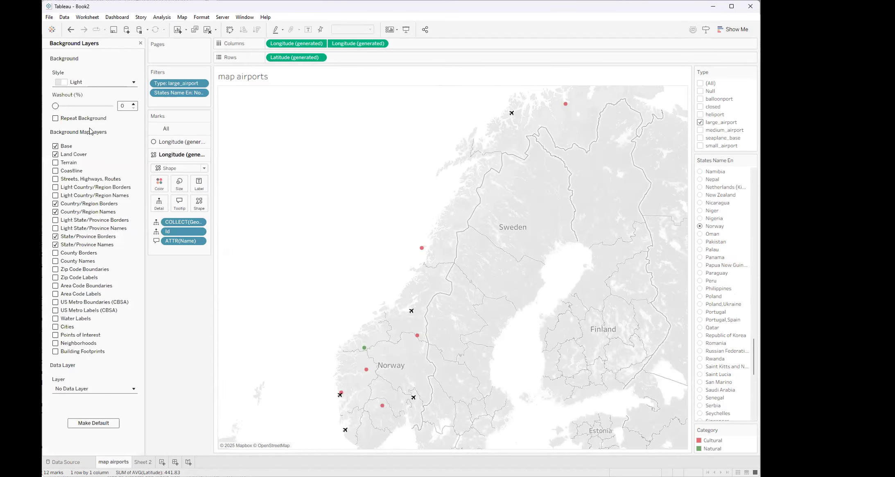
click(71, 83)
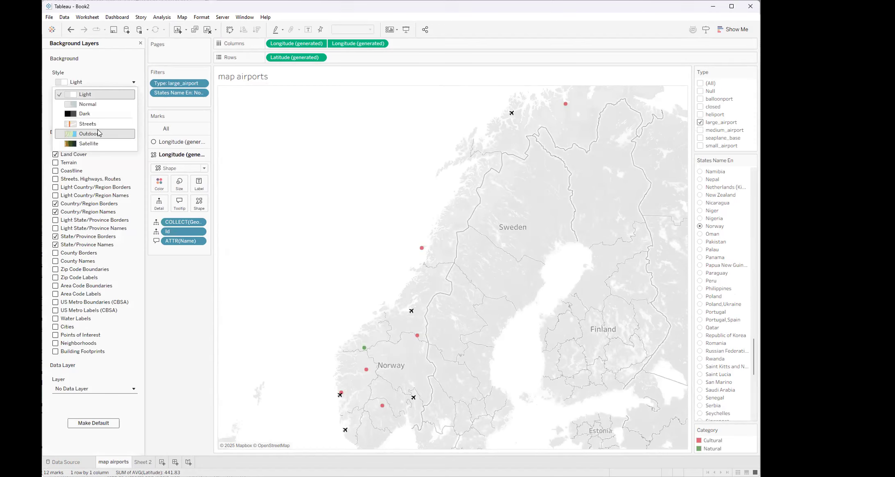
click(98, 144)
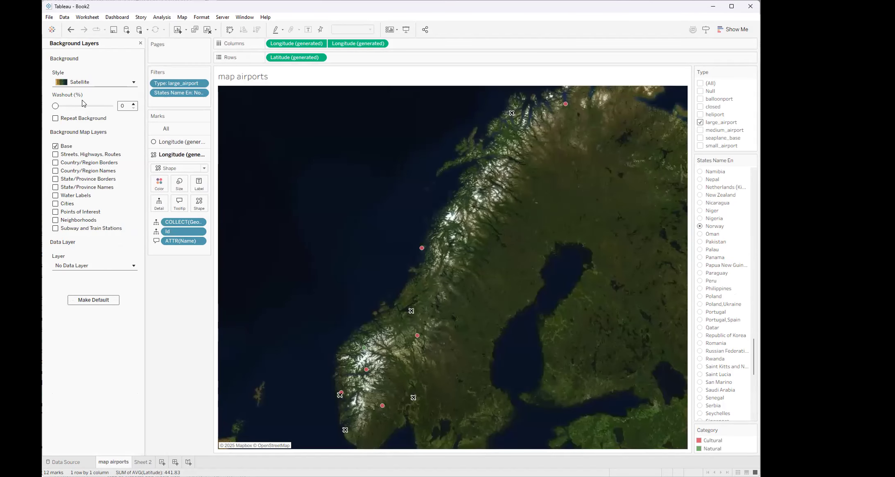
drag(55, 106, 88, 107)
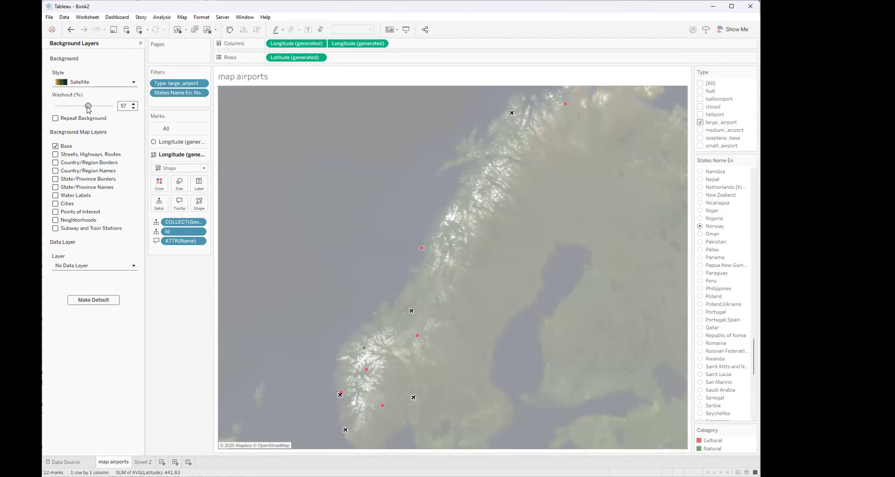
- Show the Country/Region Borders, Water Labels and Points of Interest layers on the background map
click(55, 163)
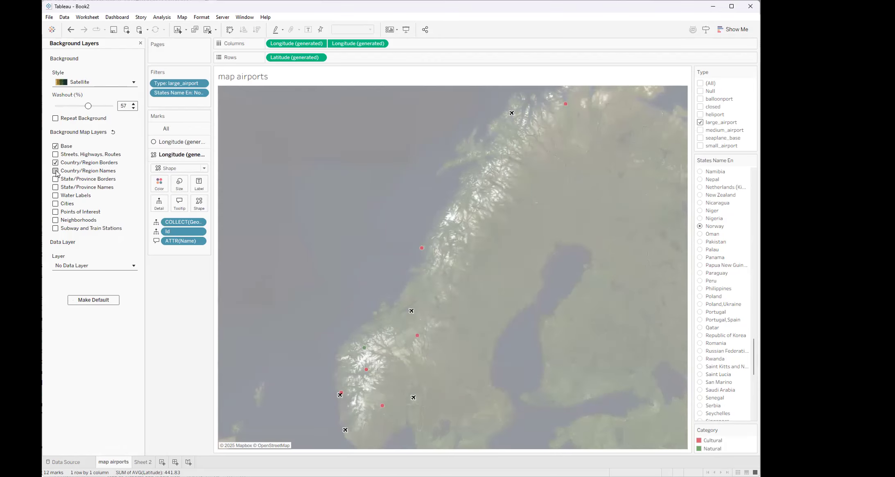
click(56, 196)
click(56, 212)
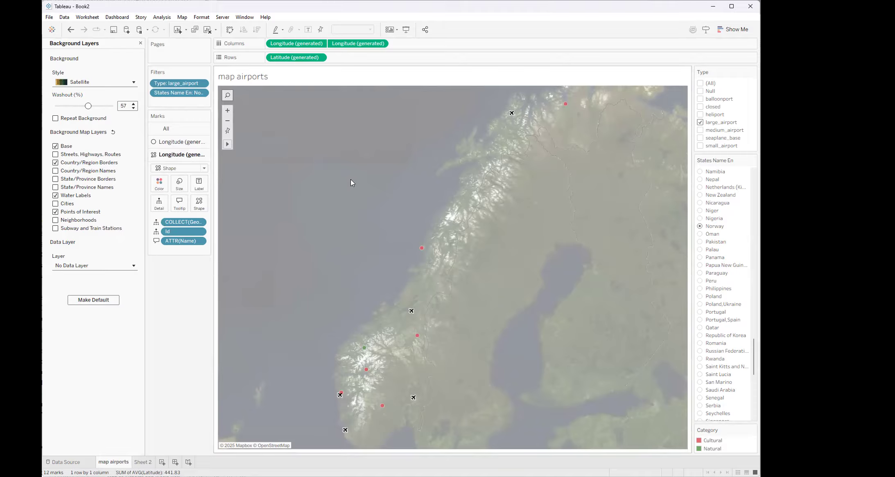
- Set the States Name En filter to (All) and limit its list to only relevant values
scroll(703, 217, up, 10)
scroll(704, 209, up, 5)
click(699, 172)
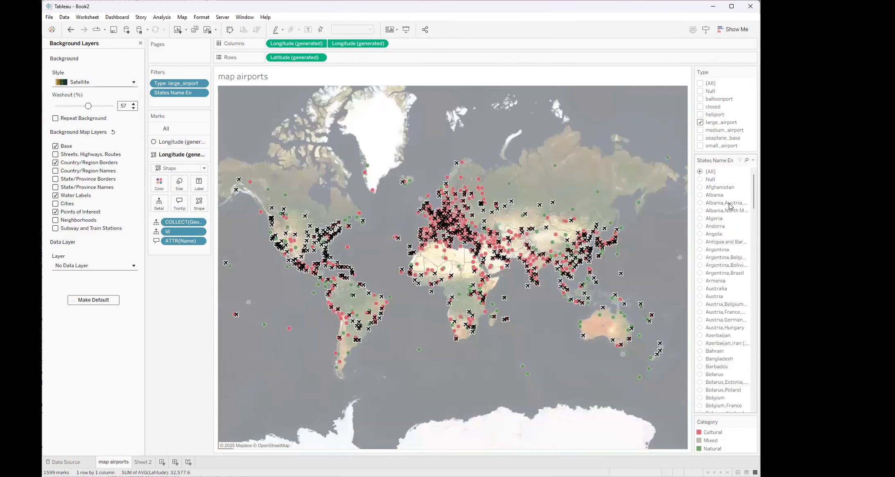
click(753, 161)
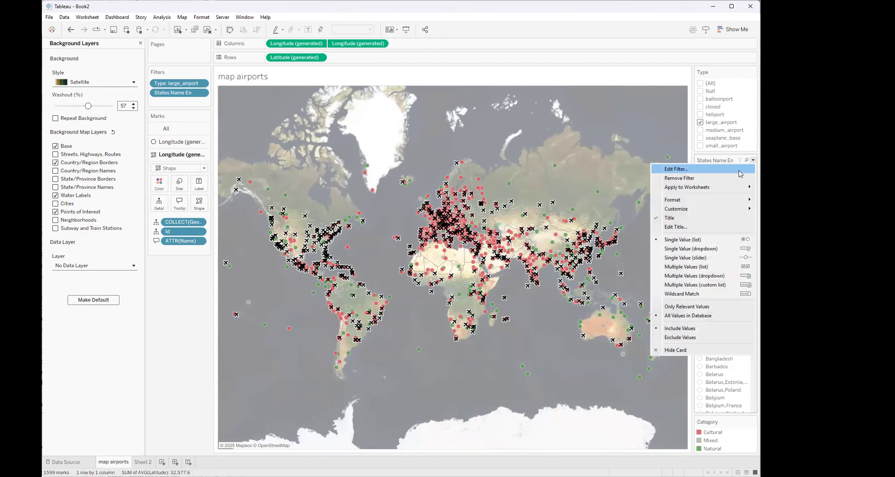
click(697, 310)
- Find Indonesia in the States Name En filter and filter the map to it
scroll(741, 278, down, 10)
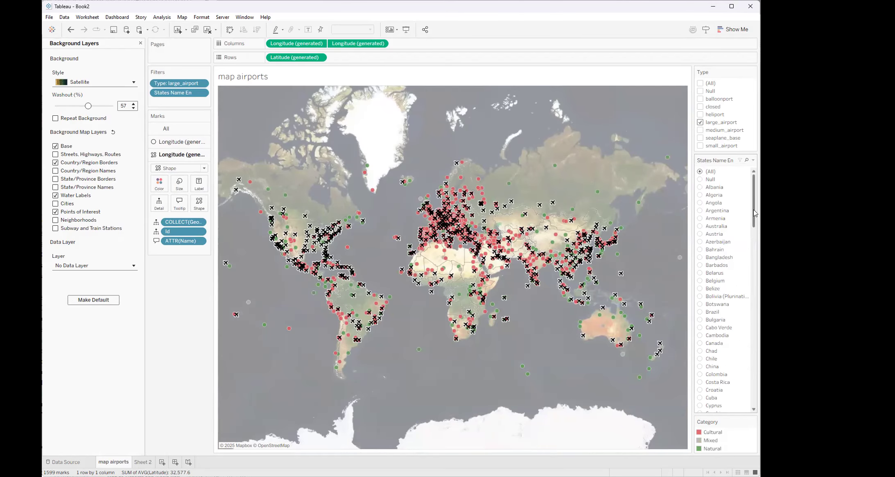
scroll(740, 288, down, 5)
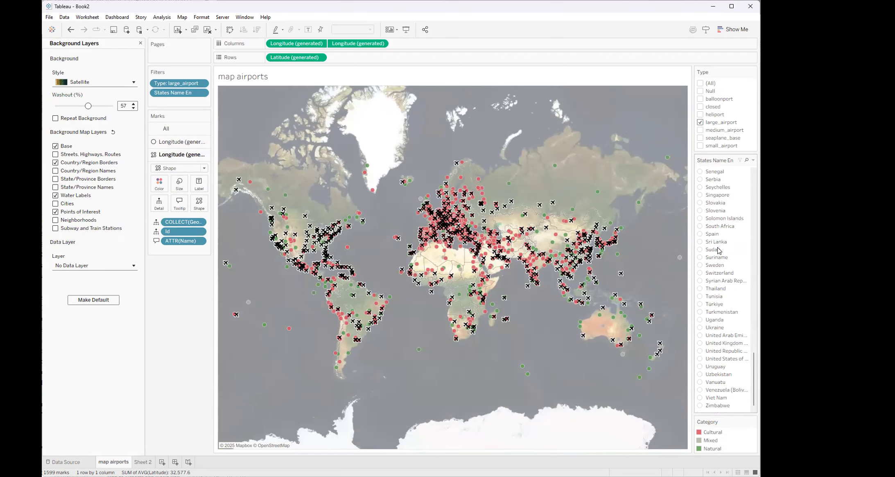
scroll(721, 248, up, 3)
scroll(723, 248, up, 18)
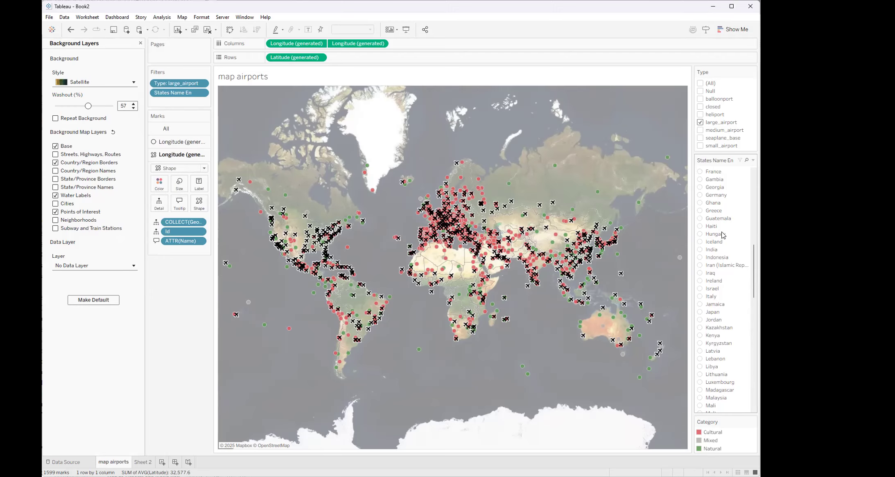
scroll(720, 257, up, 3)
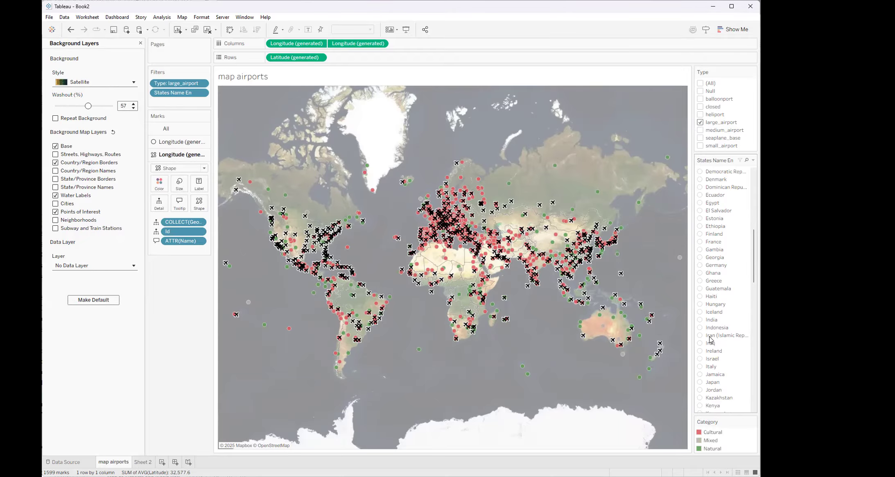
click(700, 328)
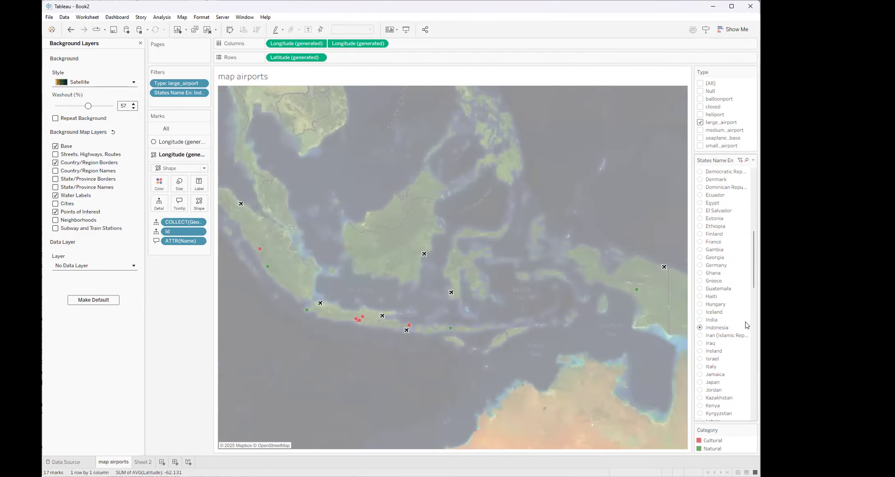
mouse_move(422, 263)
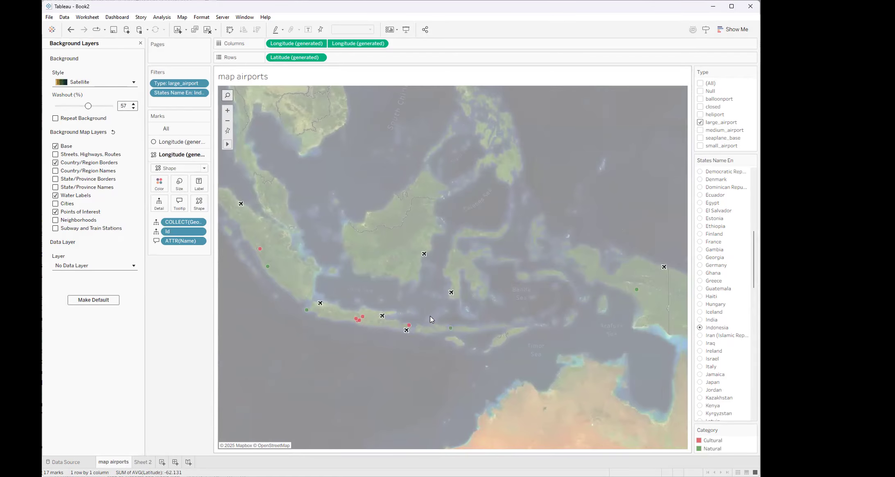
- Filter the map to Japan and enlarge the marks of both map layers together
click(700, 382)
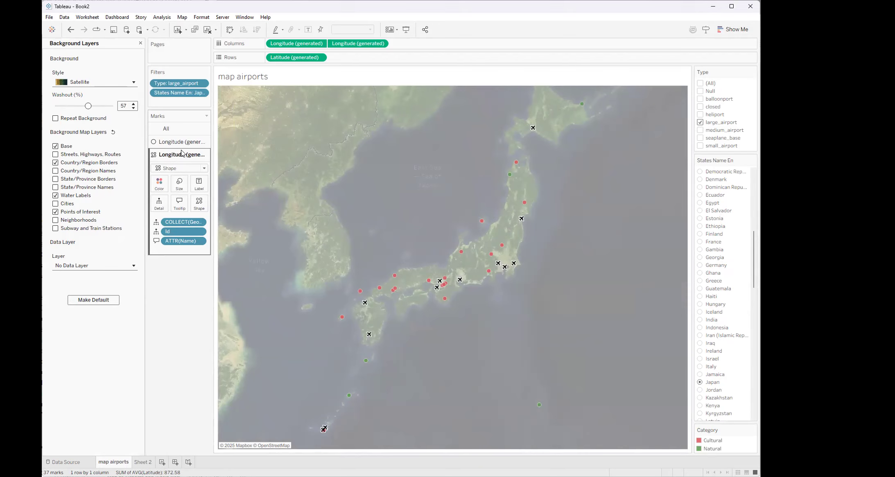
click(179, 129)
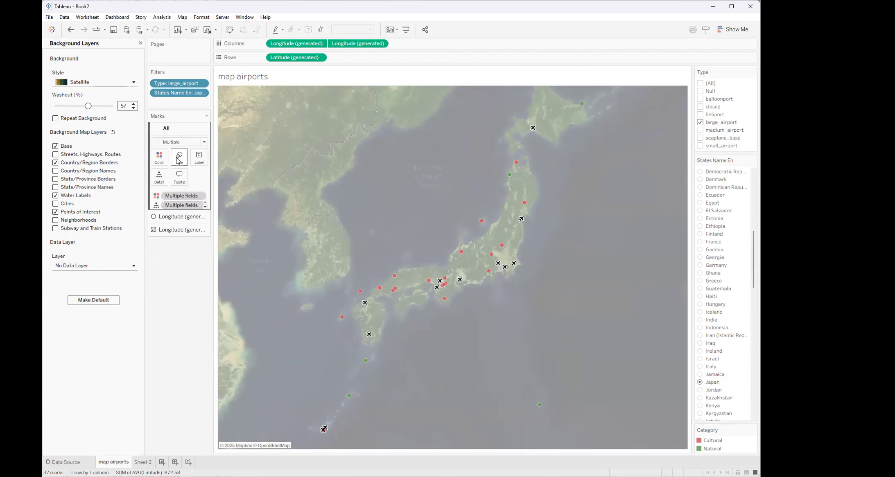
click(179, 157)
drag(200, 181, 207, 180)
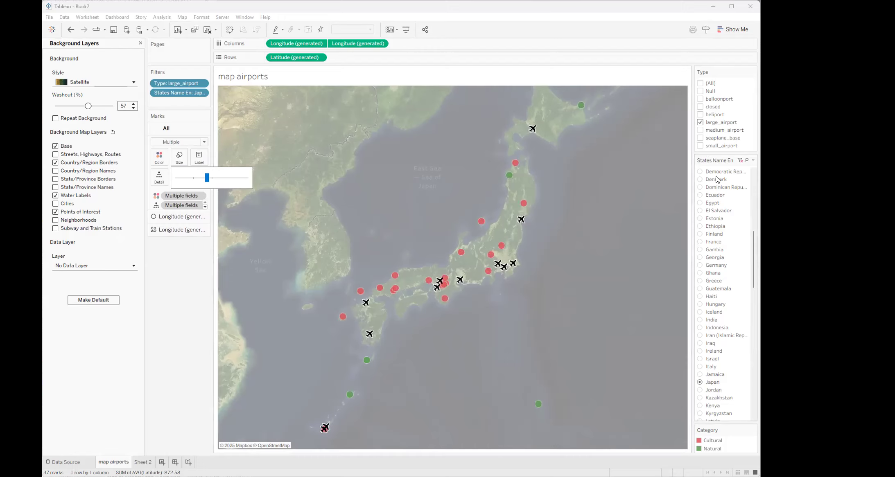
- Set the States Name En filter back to (All) and reduce the size of all marks
drag(754, 236, 754, 180)
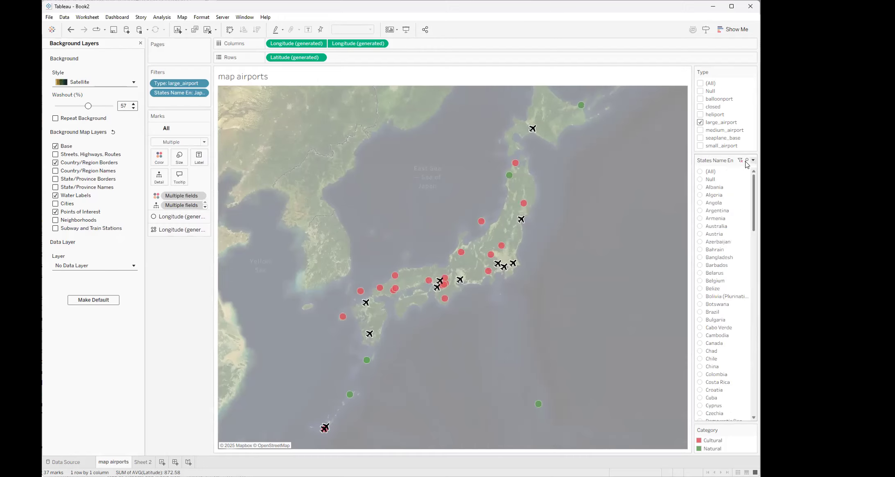
click(697, 173)
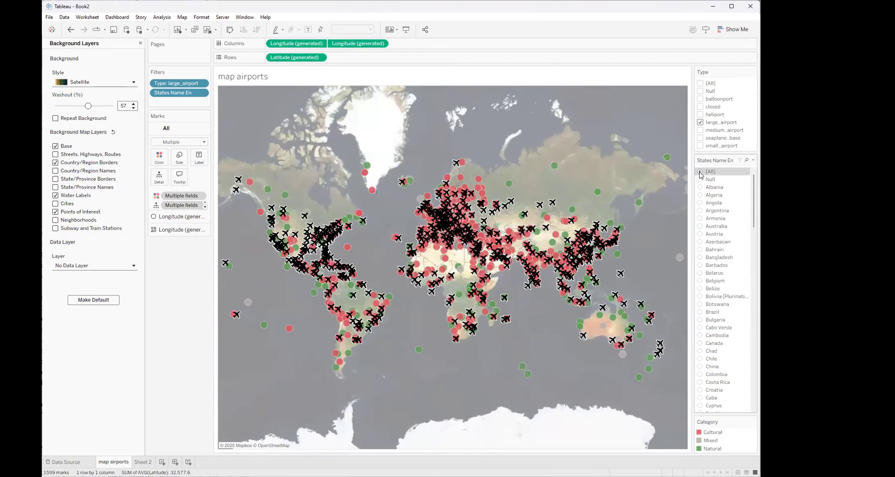
click(179, 157)
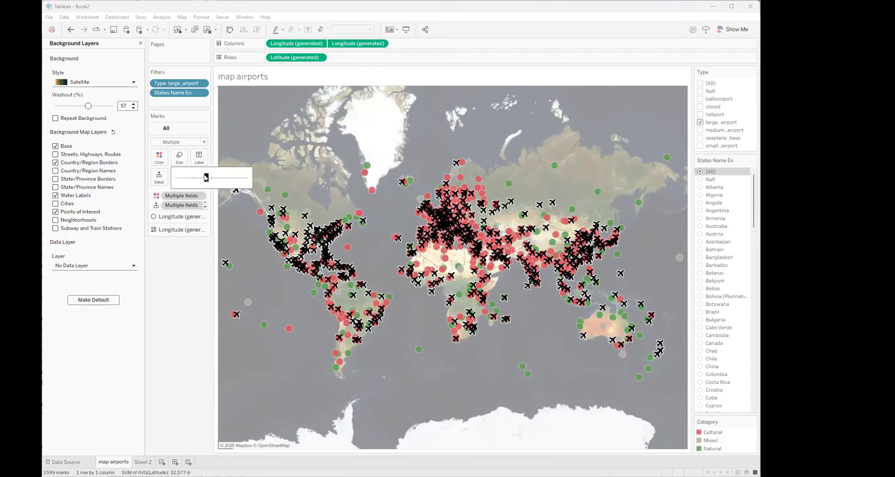
drag(202, 177, 196, 178)
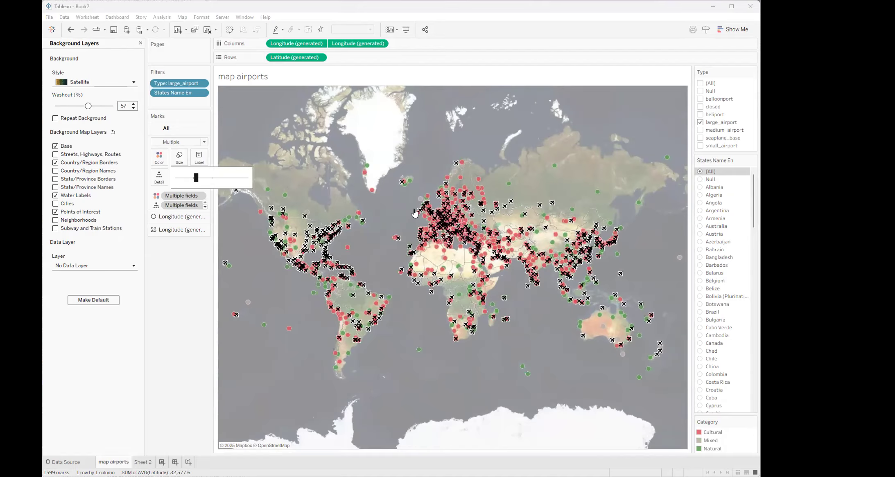
- Filter the map to Argentina and review the fields used by the heritage site and airport layers
click(699, 210)
mouse_move(497, 234)
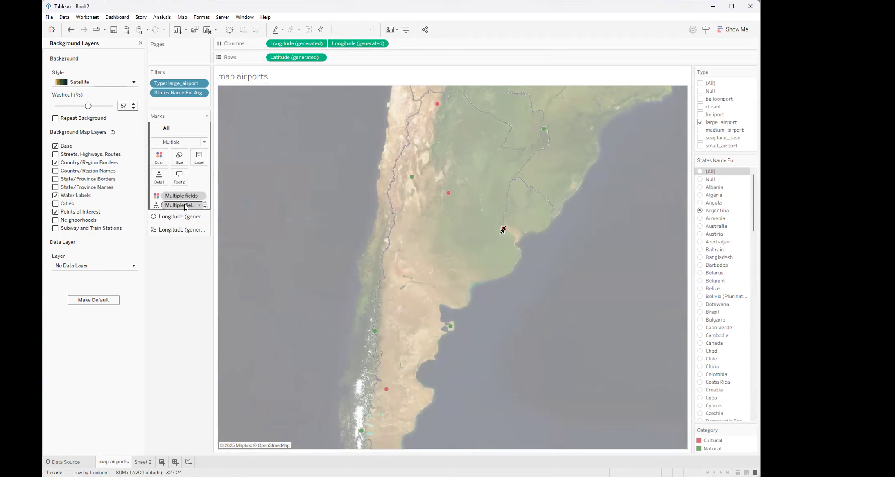
click(178, 217)
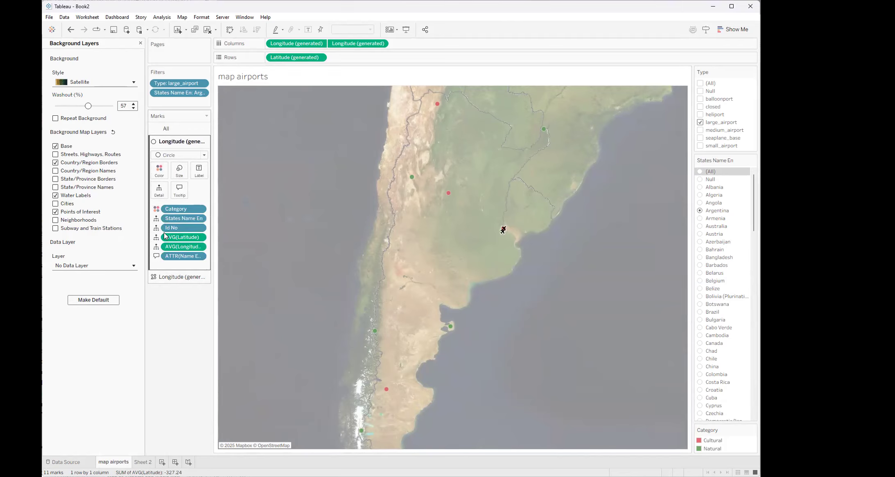
click(167, 274)
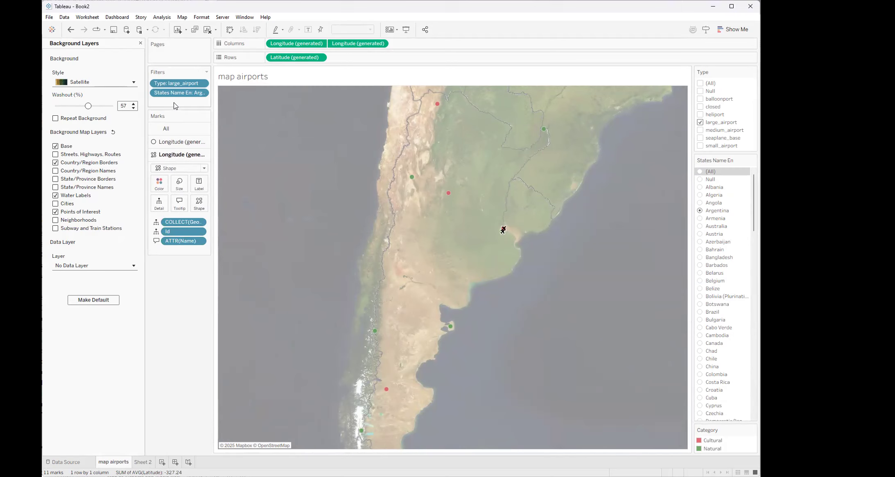
click(176, 142)
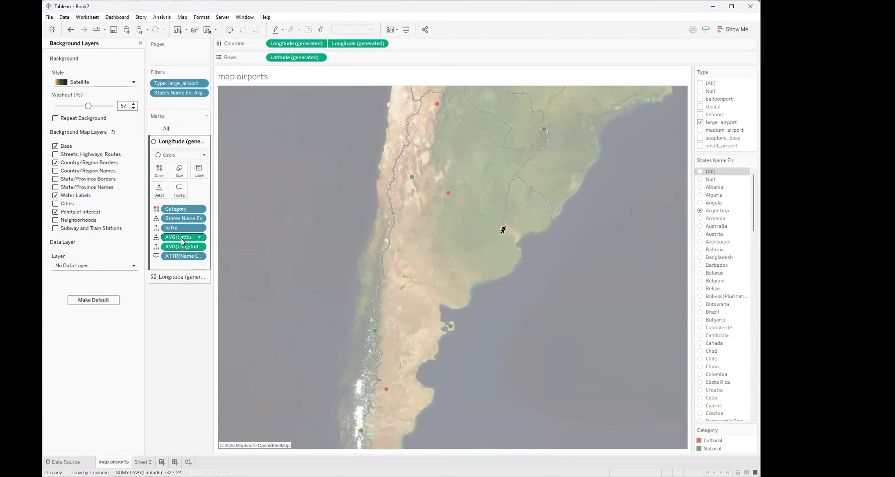